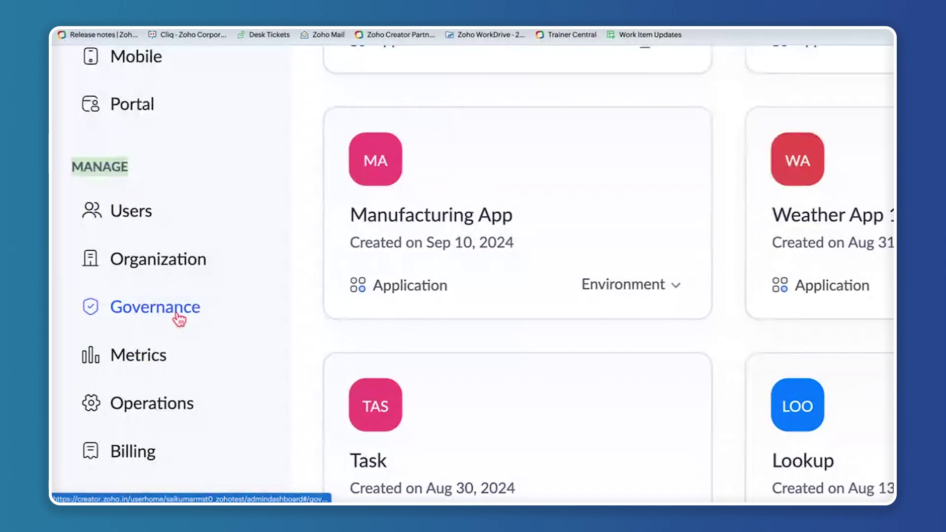
# Open Governance, go through the Custom Authentication, Active Directory and Domains settings, and launch the domain configuration in Zoho Directory
pyautogui.click(179, 317)
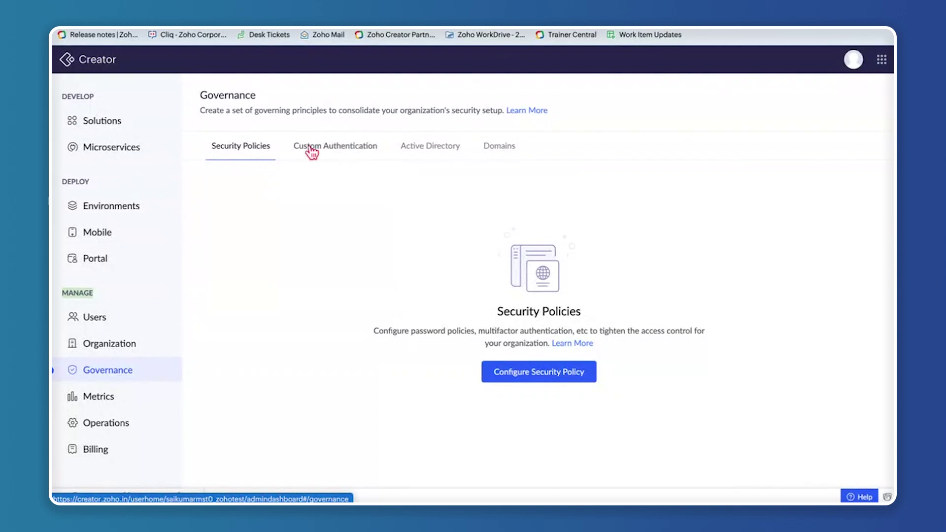
pyautogui.click(344, 155)
pyautogui.click(419, 151)
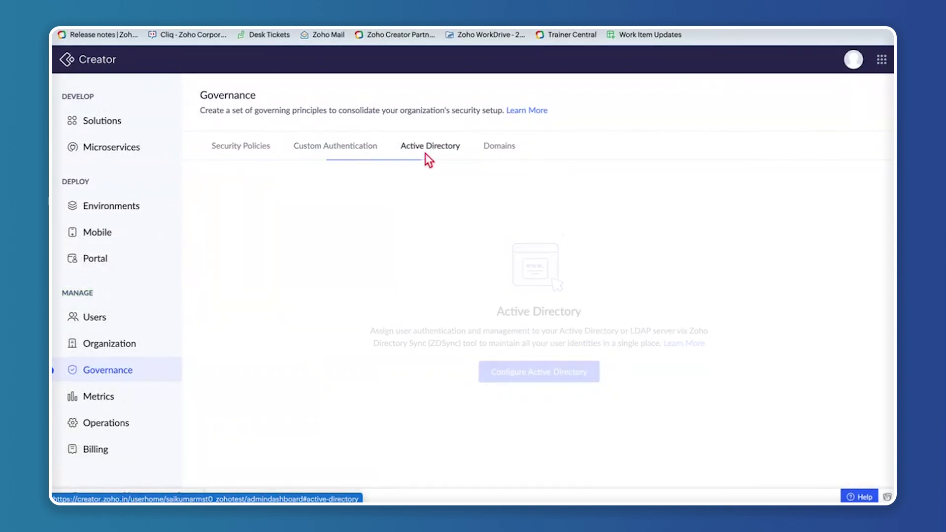
pyautogui.click(507, 154)
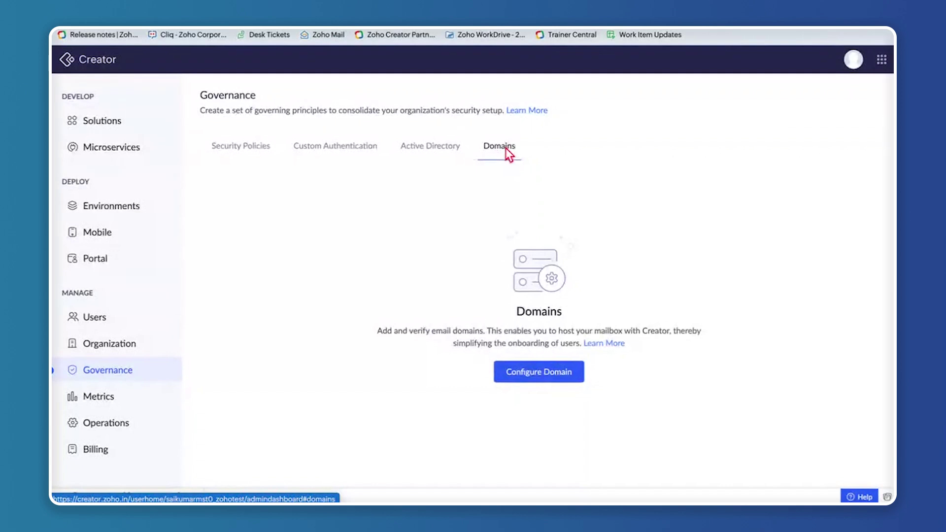
pyautogui.click(547, 377)
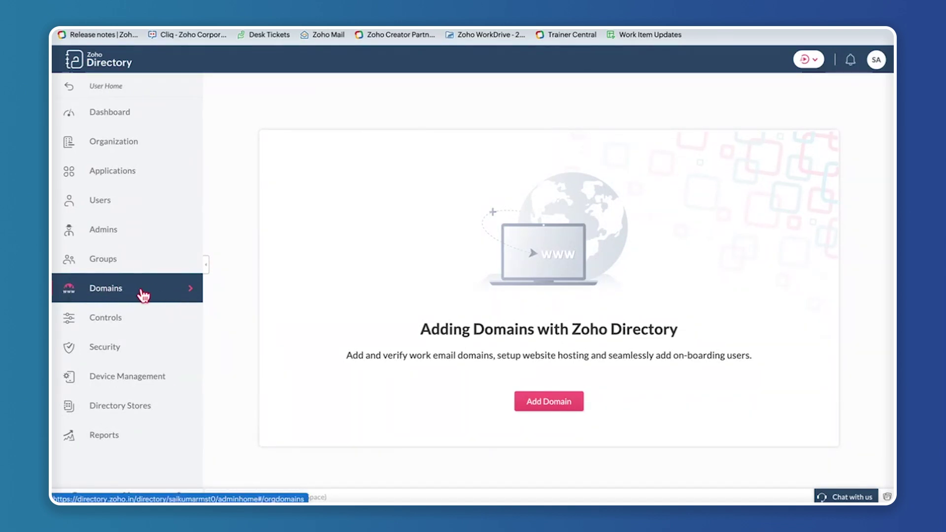
# Look through the Directory admin sections for the dashboard, organization, applications, users, admins and groups
pyautogui.click(178, 272)
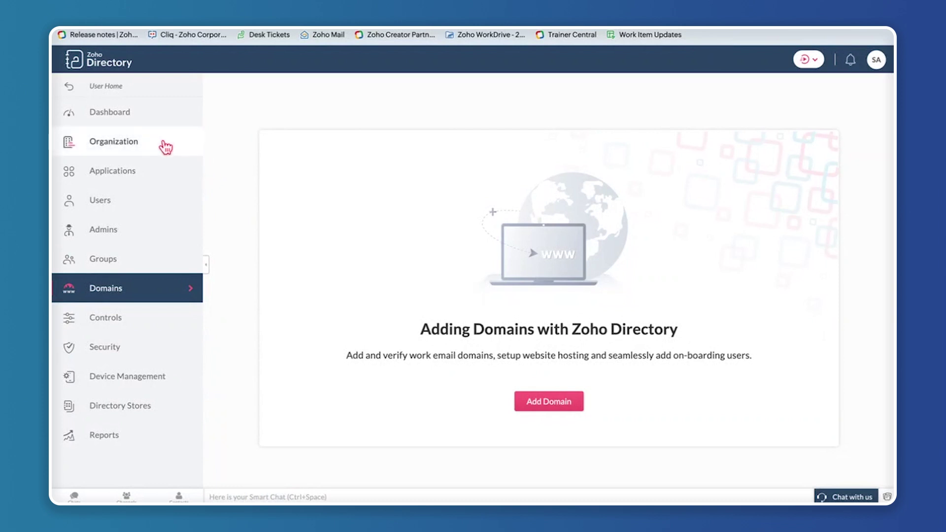
pyautogui.click(149, 121)
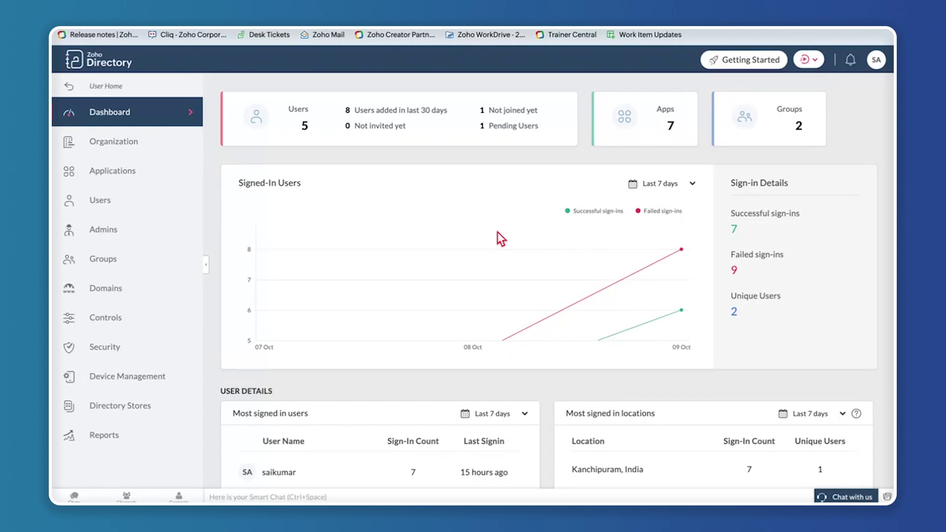
pyautogui.click(118, 146)
pyautogui.click(149, 181)
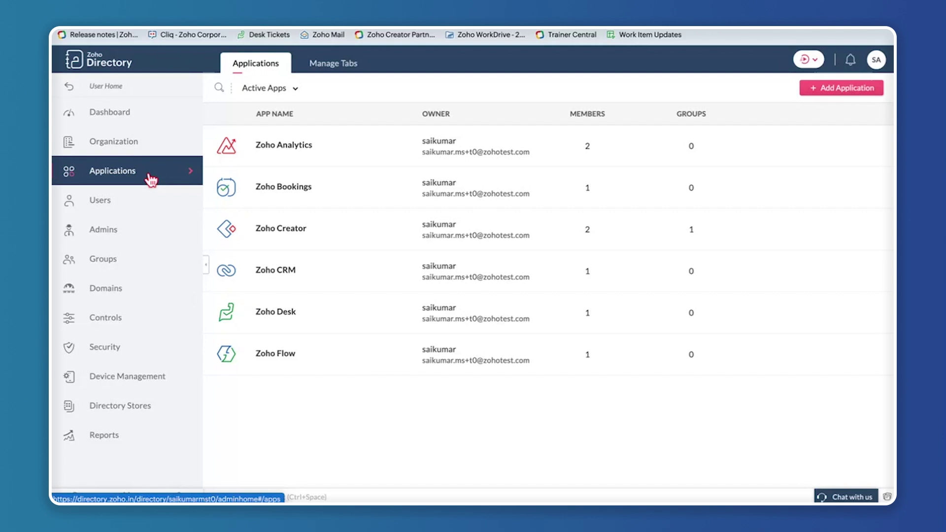
pyautogui.click(146, 206)
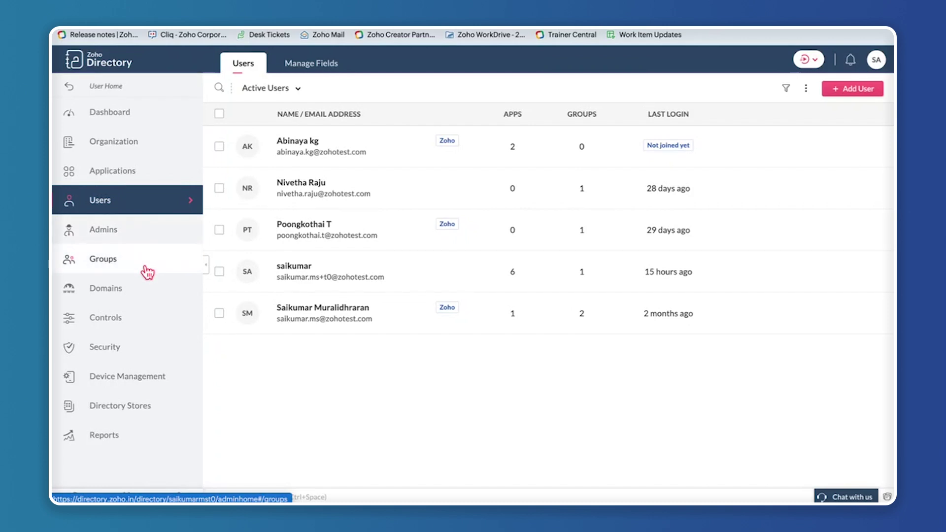
pyautogui.click(147, 230)
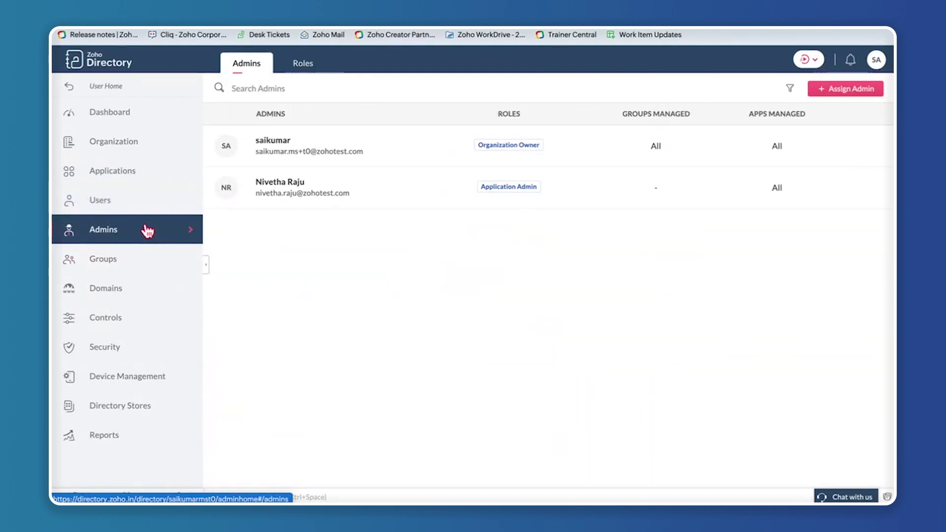
pyautogui.click(148, 269)
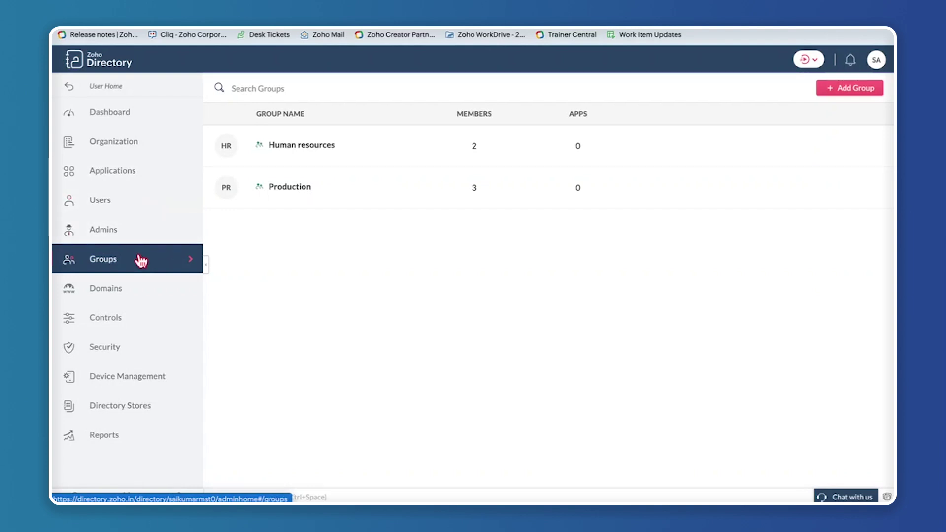
# Add the domain zohotest.in to the organization's domains in Zoho Directory
pyautogui.click(143, 294)
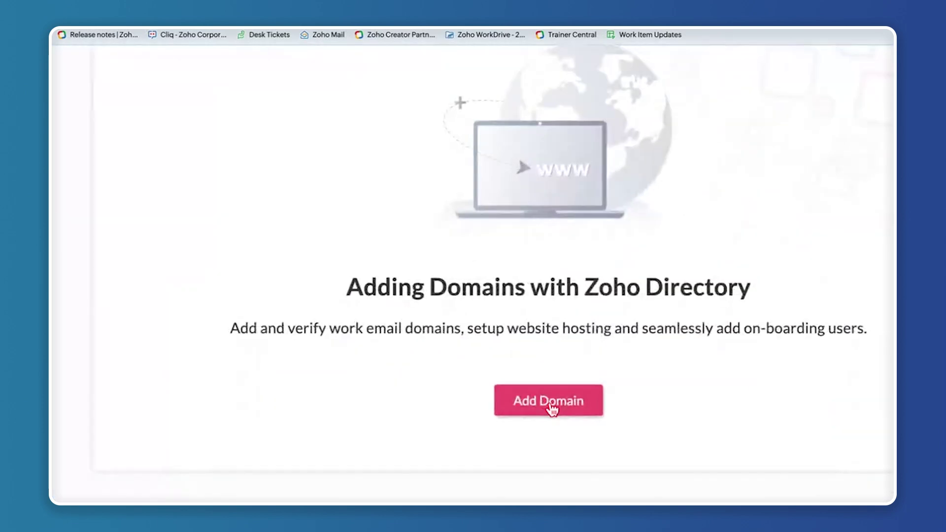
pyautogui.click(551, 403)
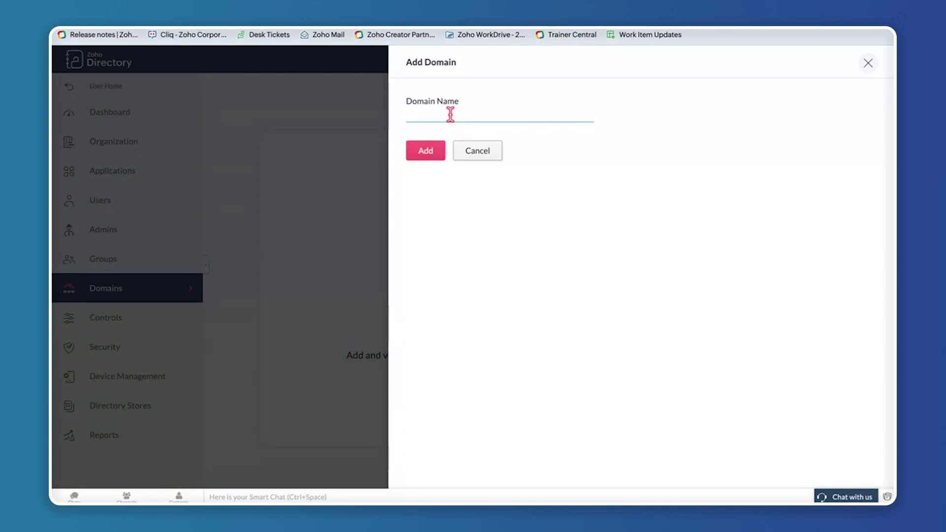
pyautogui.write('zoho')
pyautogui.write('test.com')
pyautogui.press('BackSpace')
pyautogui.press('BackSpace')
pyautogui.press('BackSpace')
pyautogui.write('in')
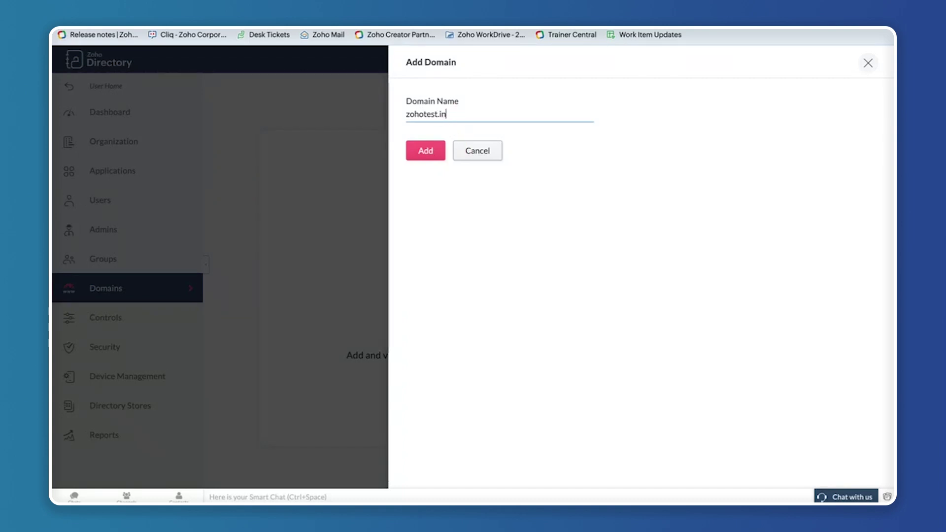
pyautogui.click(432, 155)
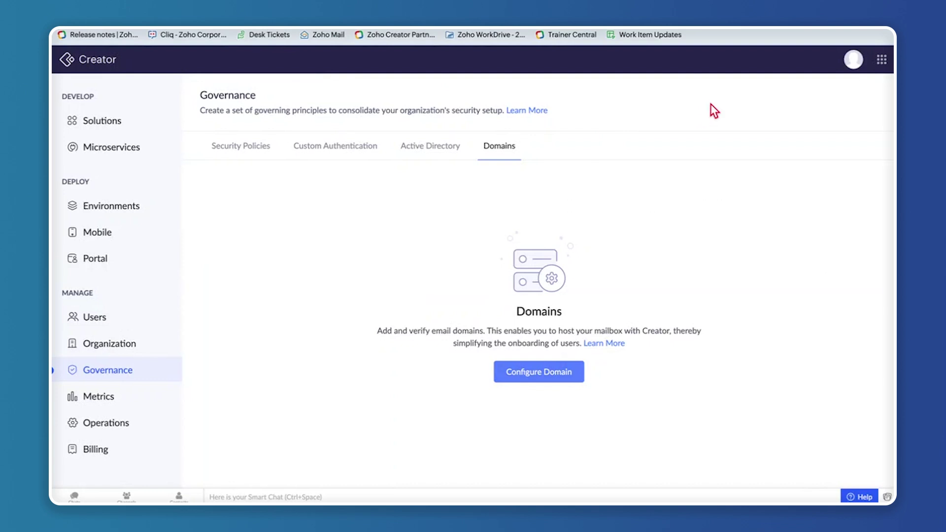
# Open the profile's account settings from Zoho Creator and verify the identity by entering the account password
pyautogui.click(855, 64)
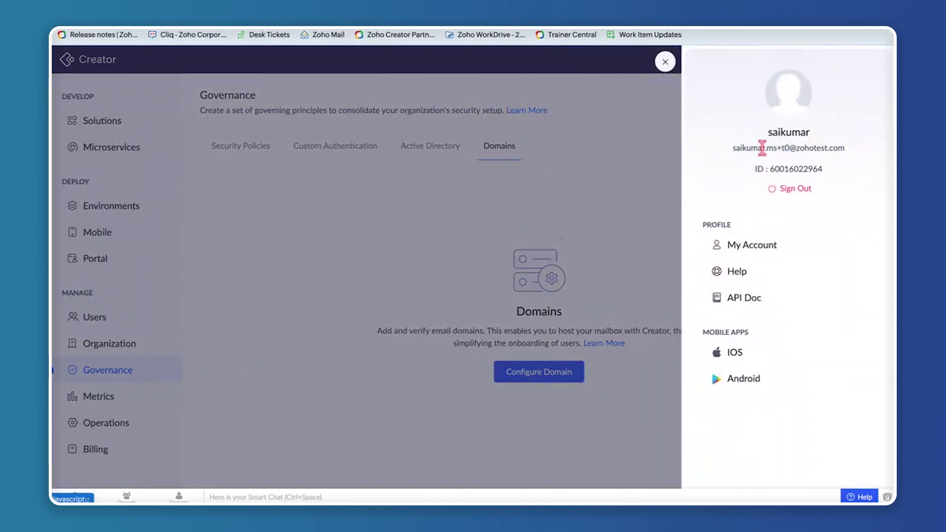
pyautogui.doubleClick(707, 224)
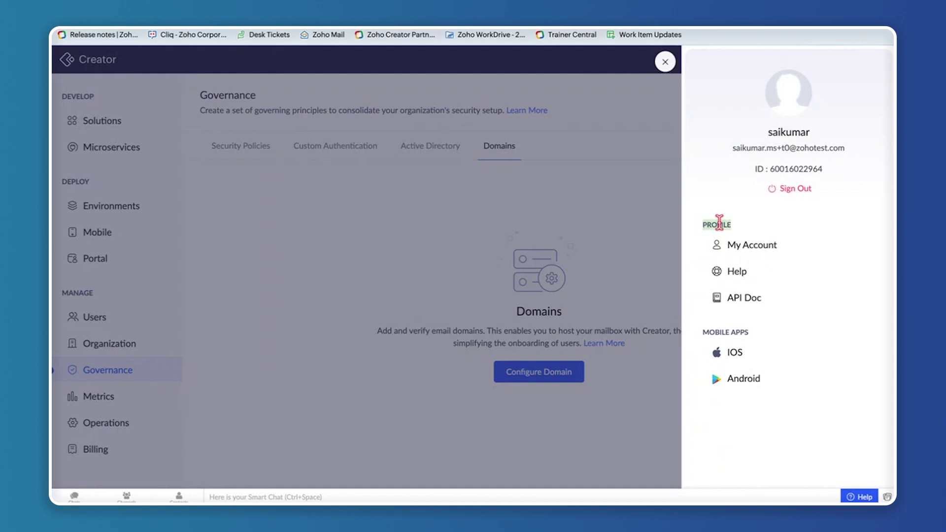
pyautogui.click(748, 252)
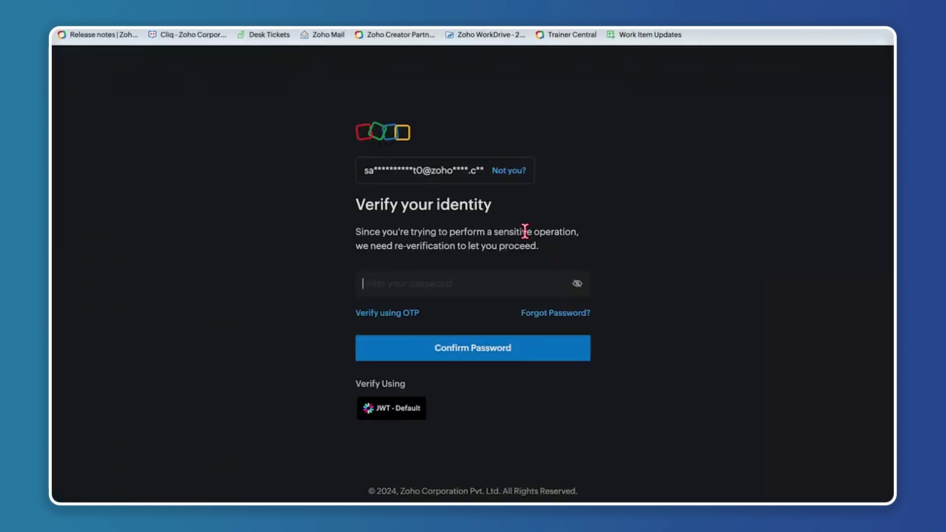
pyautogui.click(459, 280)
pyautogui.write('•••')
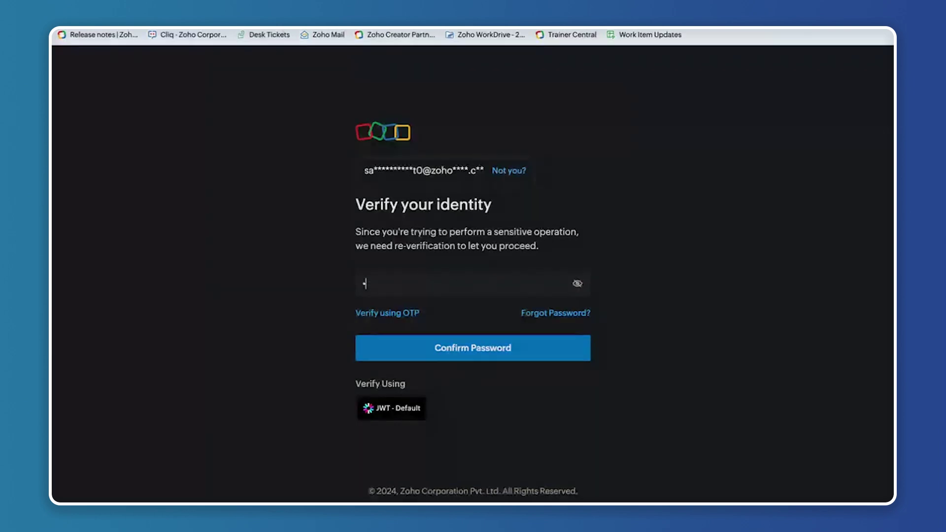
pyautogui.press('BackSpace')
pyautogui.press('BackSpace')
pyautogui.write('••••••••••••')
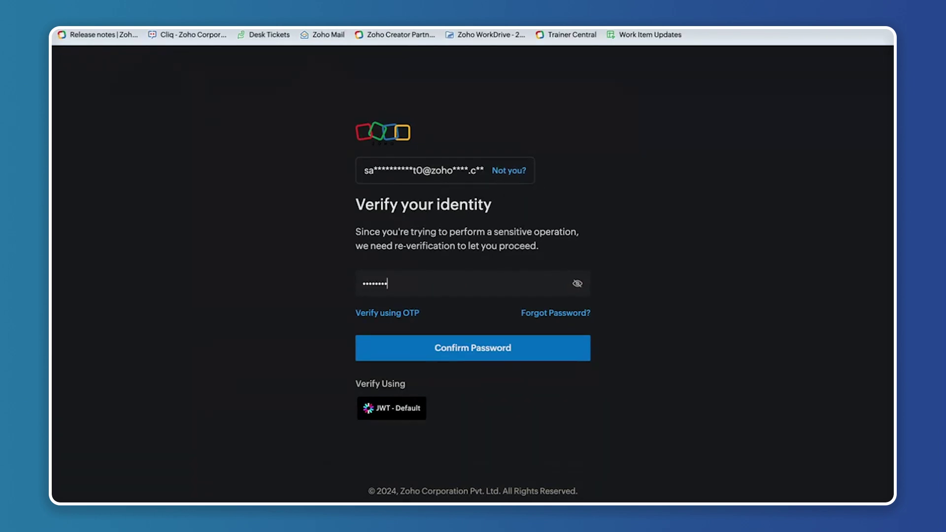
pyautogui.write('••')
pyautogui.click(476, 348)
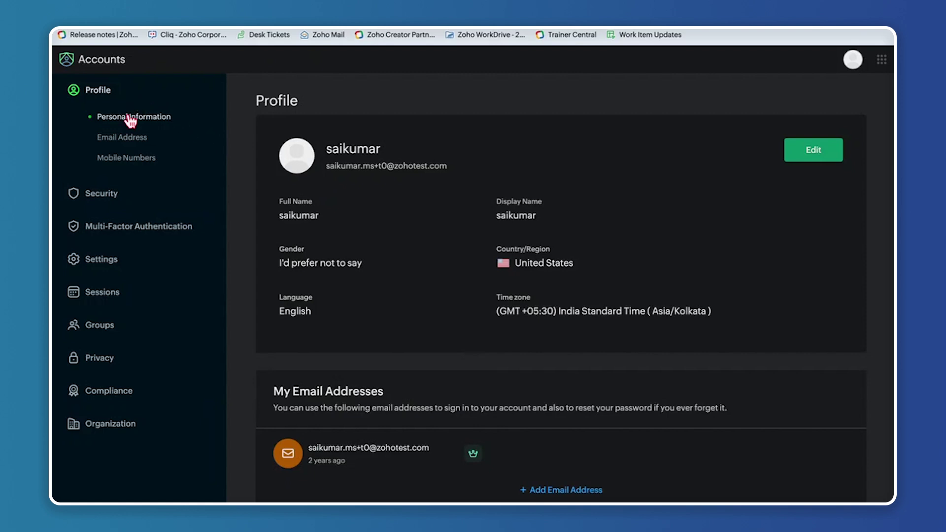
# Examine the TXT verification instructions for zohotest.in among the organization's domains in Zoho Accounts, and close them
pyautogui.click(117, 427)
pyautogui.scroll(-2, 395, 409)
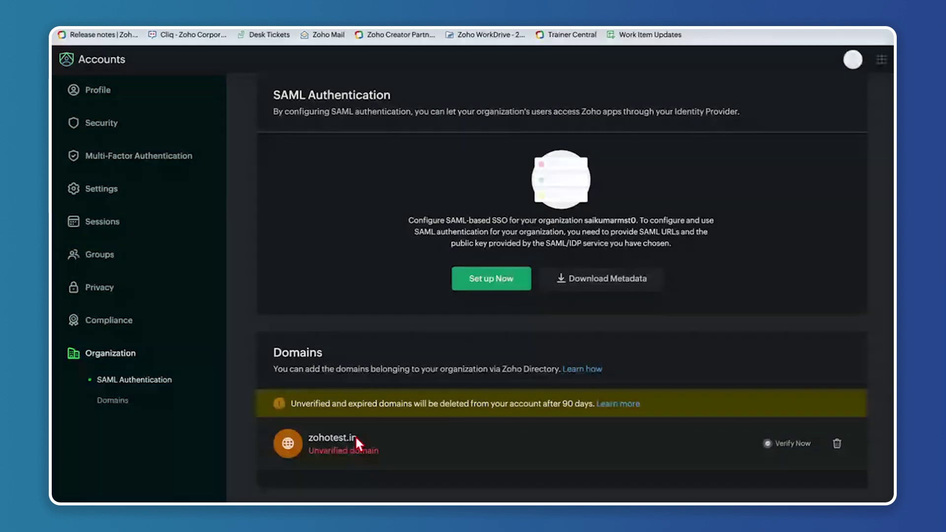
pyautogui.click(787, 445)
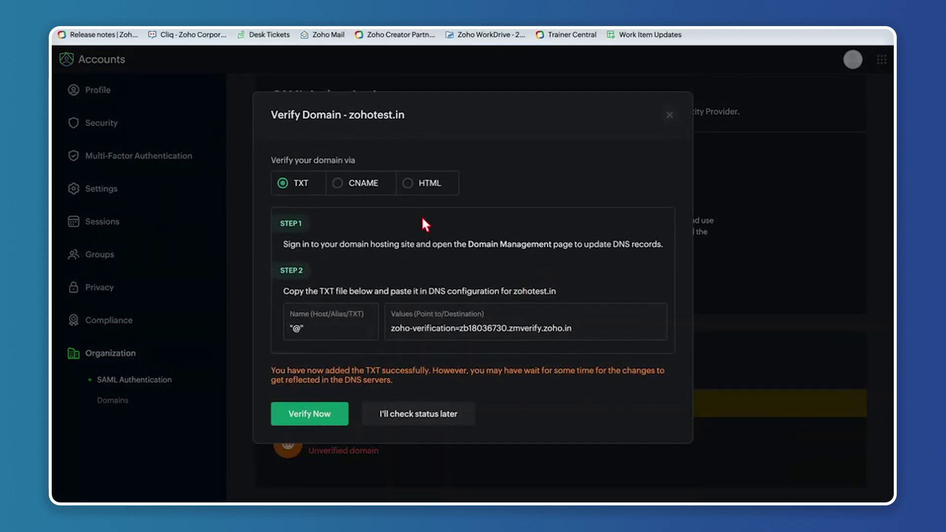
pyautogui.scroll(-2, 363, 265)
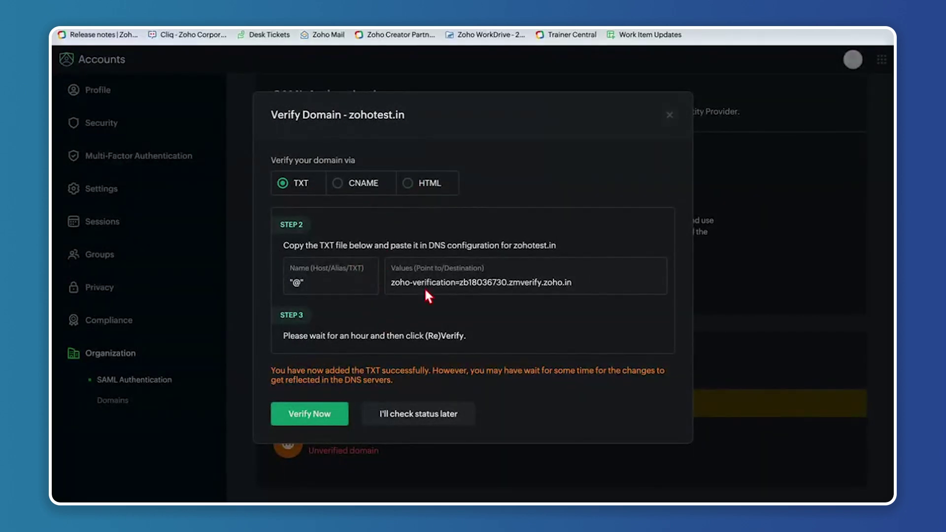
pyautogui.click(669, 115)
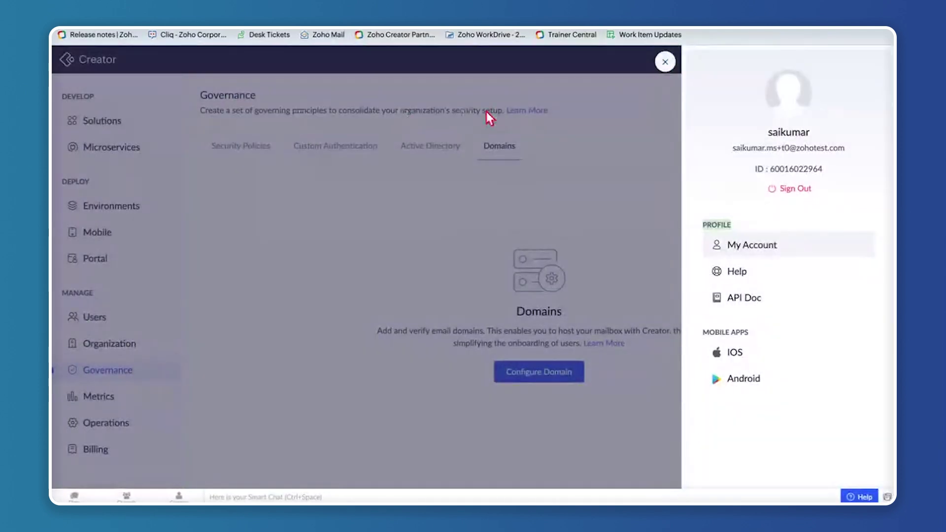
# View the Domain Authentication settings under Creator's application email management, and close the zohotest.in verification instructions in Zoho Directory
pyautogui.click(663, 62)
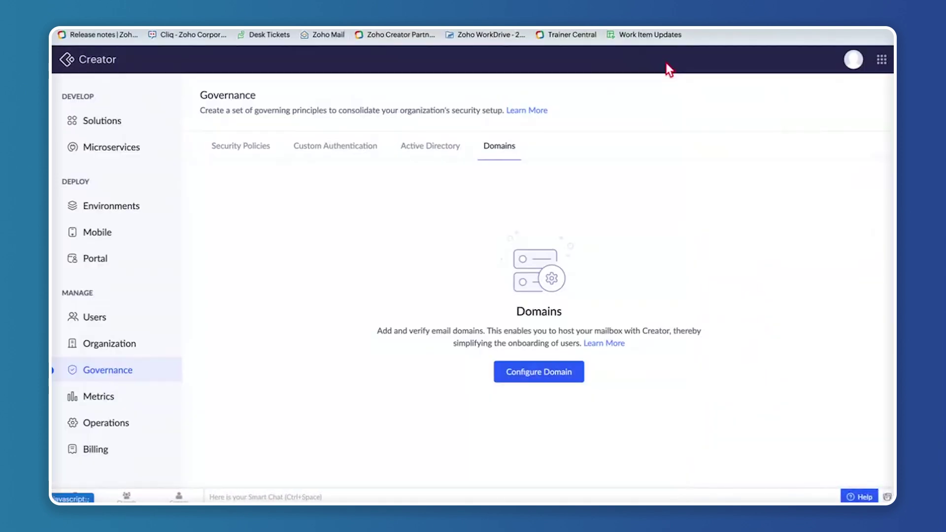
pyautogui.click(132, 348)
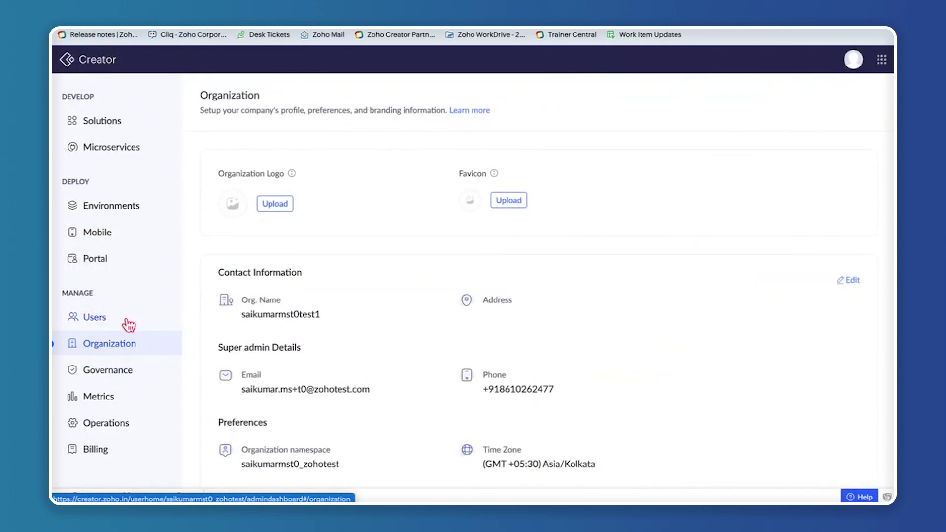
pyautogui.click(119, 425)
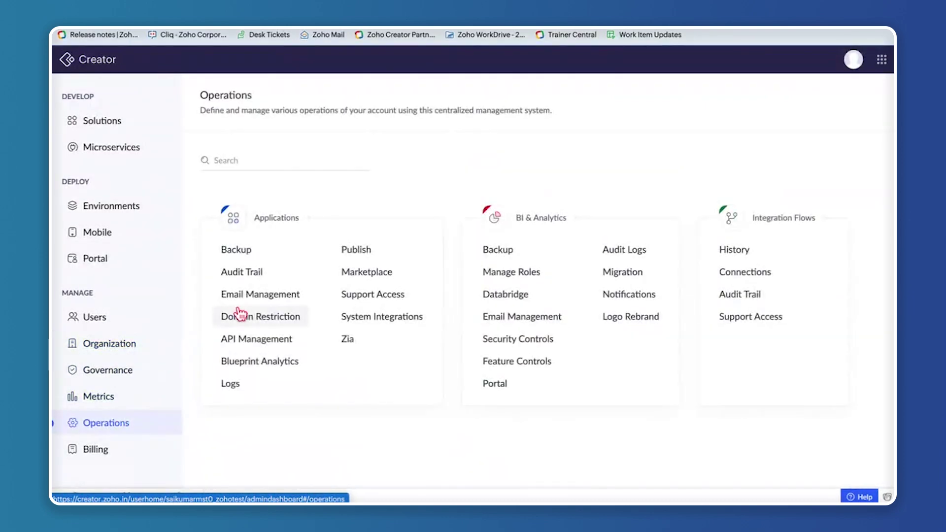
pyautogui.click(257, 304)
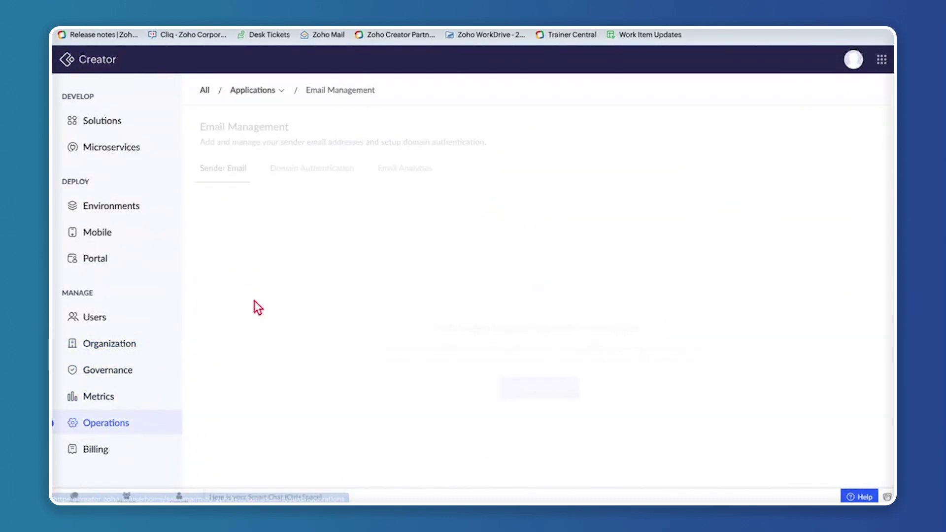
pyautogui.click(301, 172)
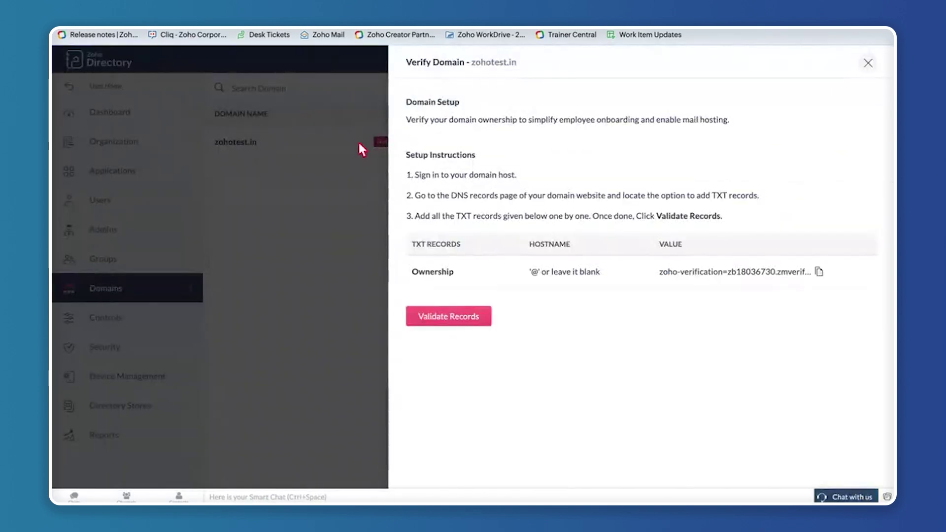
pyautogui.click(868, 63)
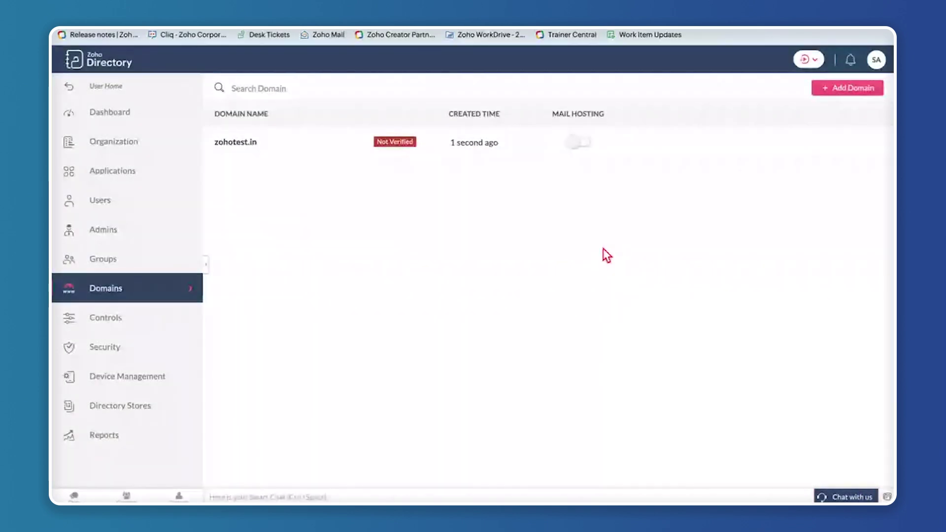
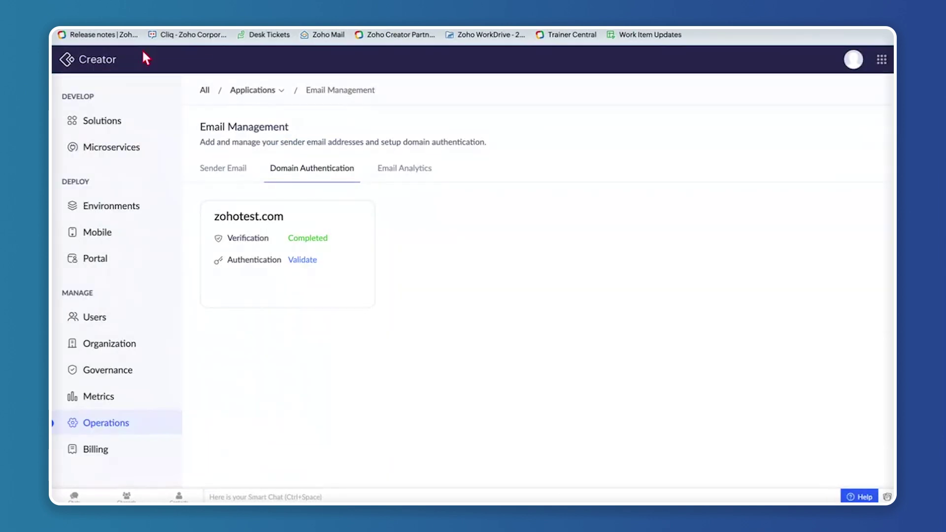
# Open the security policy configuration from Creator's Governance settings and view the custom authentication identity providers in Zoho Directory
pyautogui.click(119, 378)
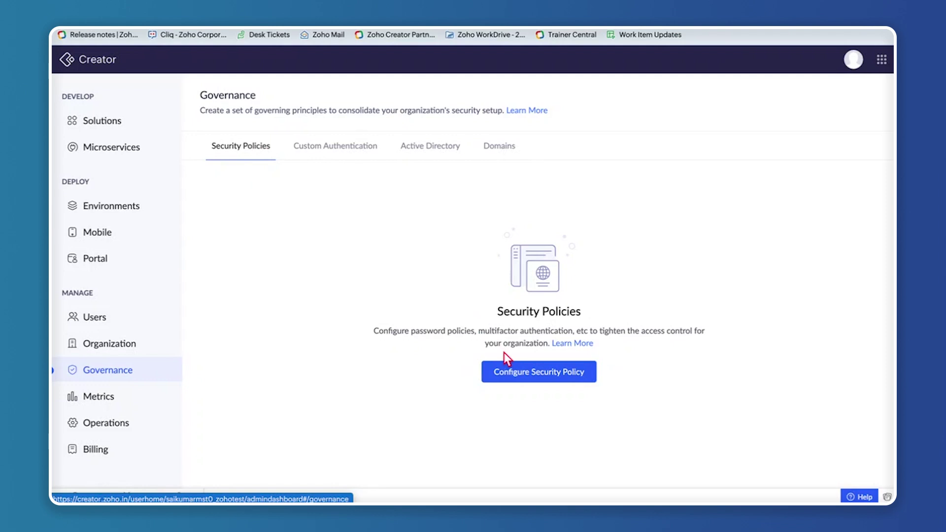
pyautogui.click(547, 379)
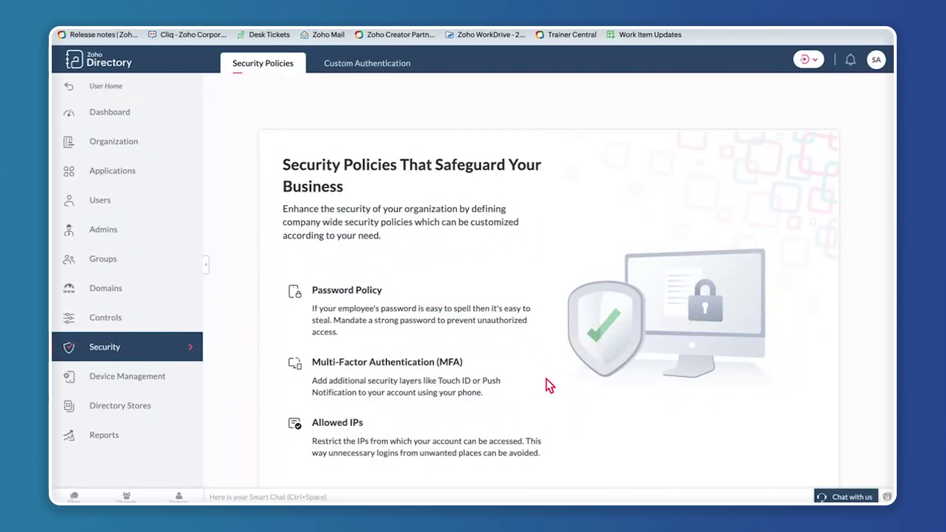
pyautogui.hotkey('ctrl', '+')
pyautogui.hotkey('ctrl', '+')
pyautogui.hotkey('ctrl', '+')
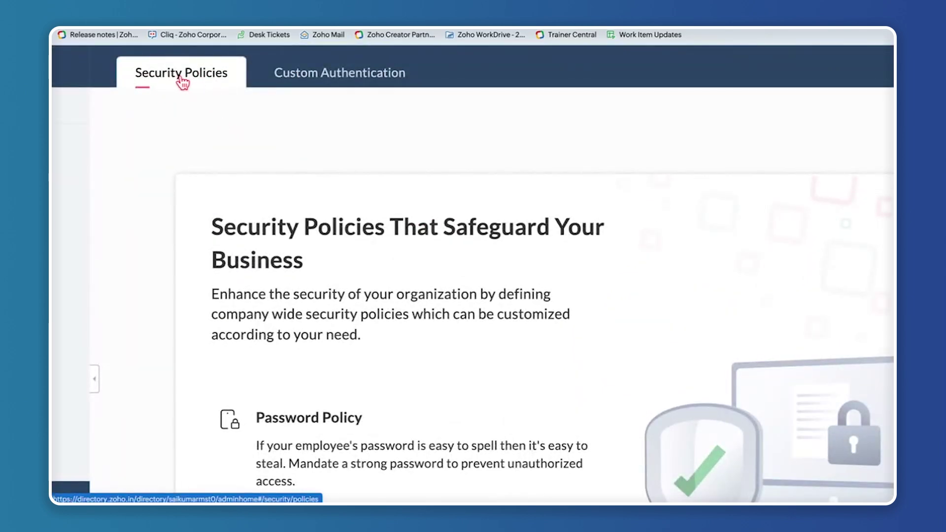
pyautogui.click(348, 89)
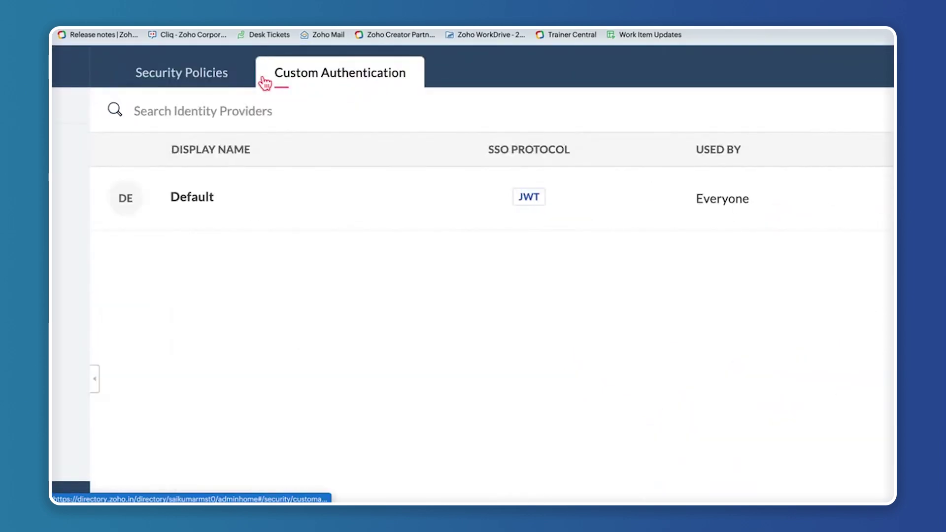
# Return to the organization's Security Policies in Zoho Directory and get started to open the policy list
pyautogui.click(217, 81)
pyautogui.hotkey('ctrl', '-')
pyautogui.hotkey('ctrl', '-')
pyautogui.hotkey('ctrl', '-')
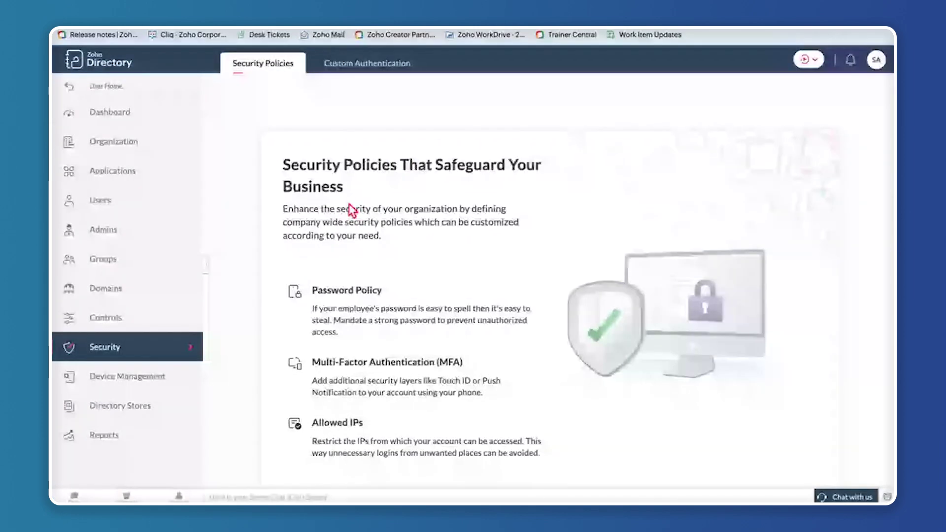
pyautogui.scroll(-1, 349, 205)
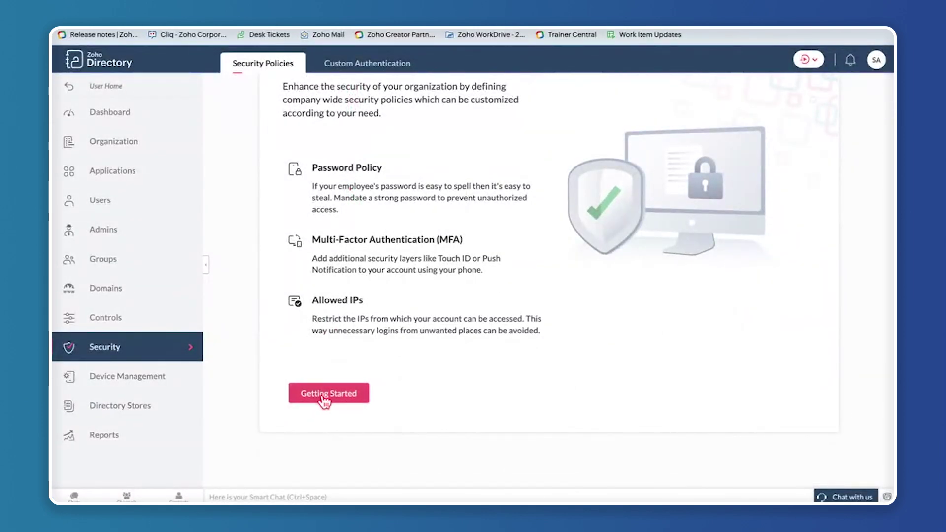
pyautogui.click(317, 400)
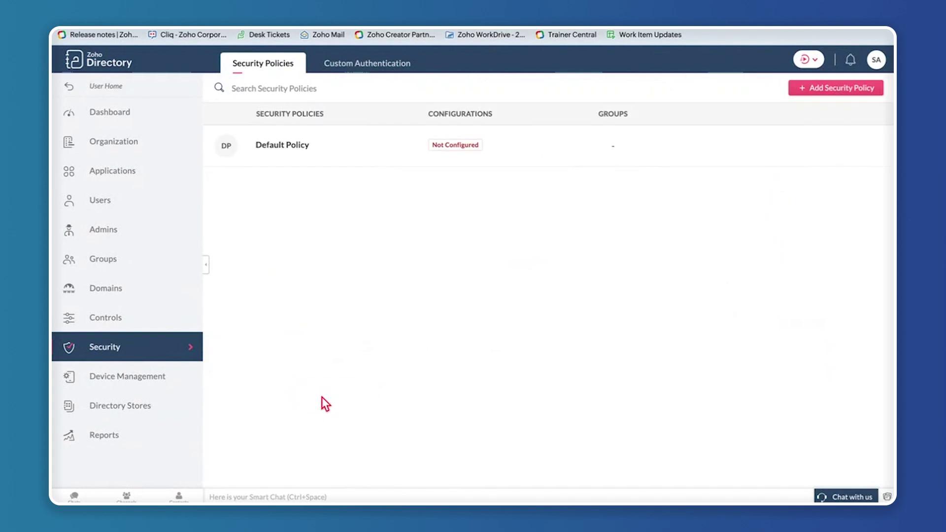
# View the Default Policy's password policy, multi-factor authentication, allowed IPs and advanced settings, and close its details
pyautogui.click(310, 148)
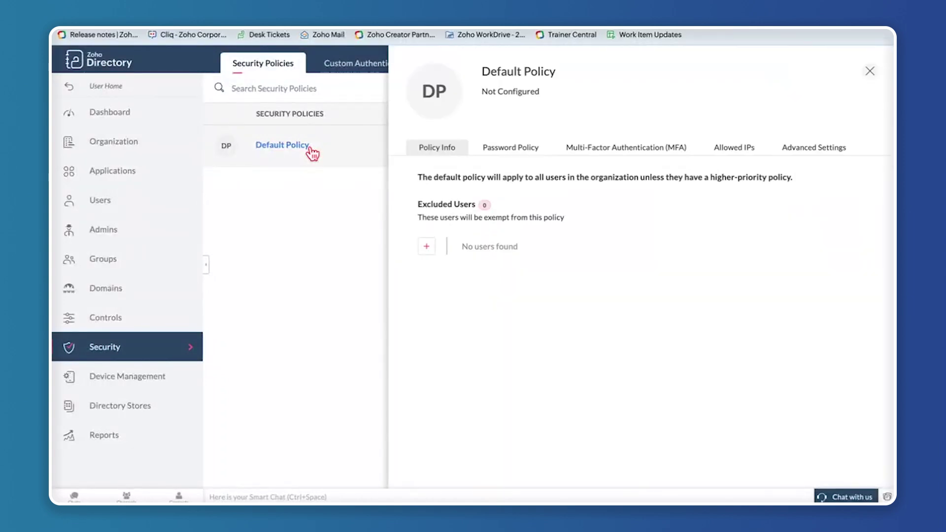
pyautogui.click(507, 153)
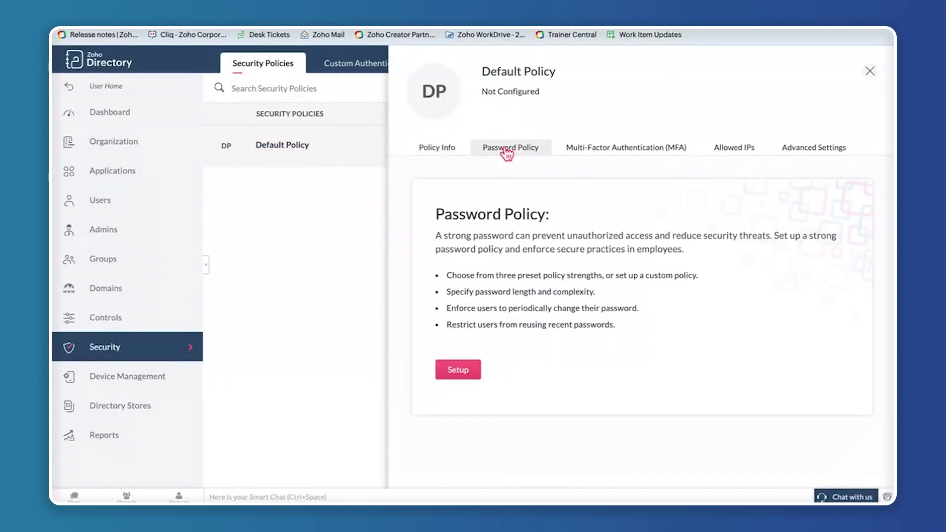
pyautogui.click(622, 157)
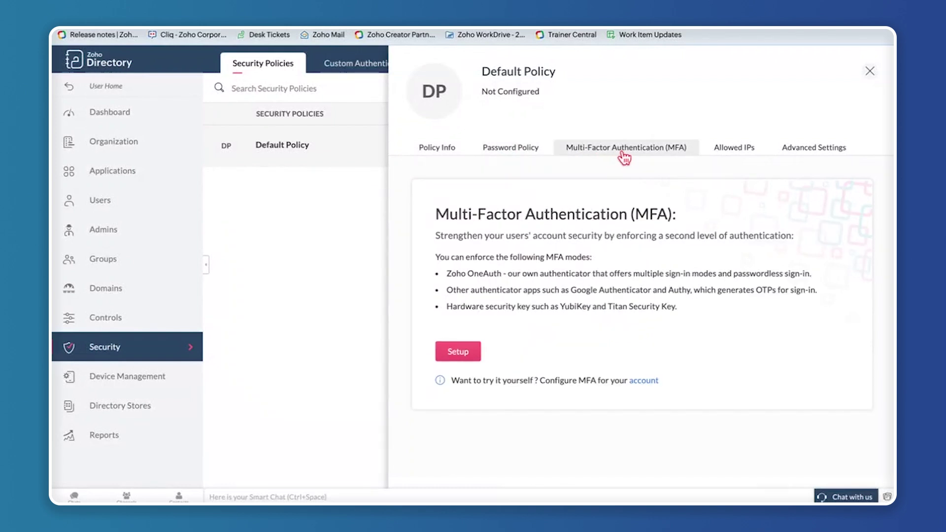
pyautogui.click(747, 156)
pyautogui.click(811, 154)
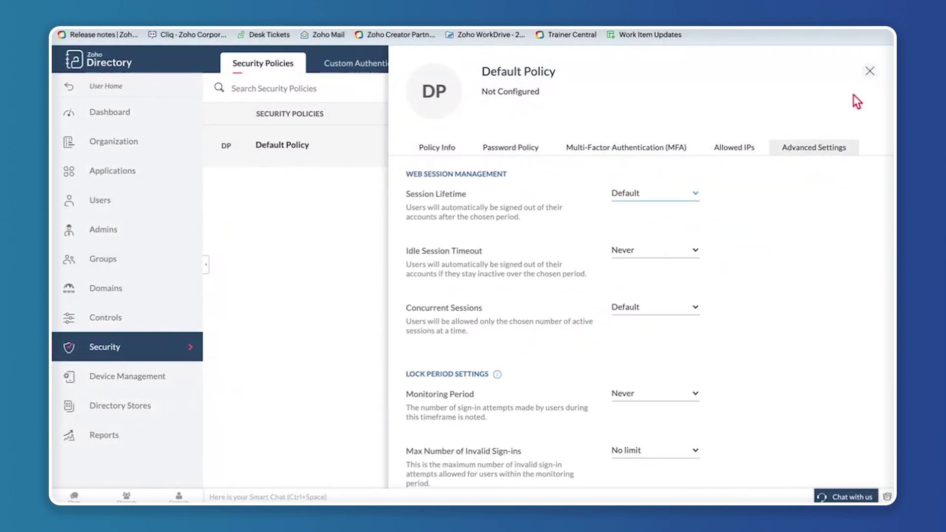
pyautogui.click(871, 71)
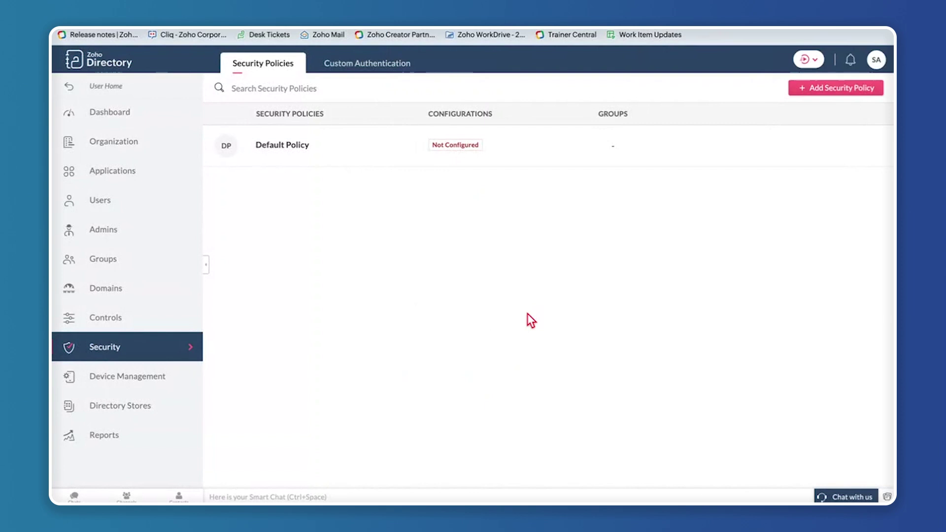
# Add a security policy named Policy A and apply it to the Production group
pyautogui.click(814, 88)
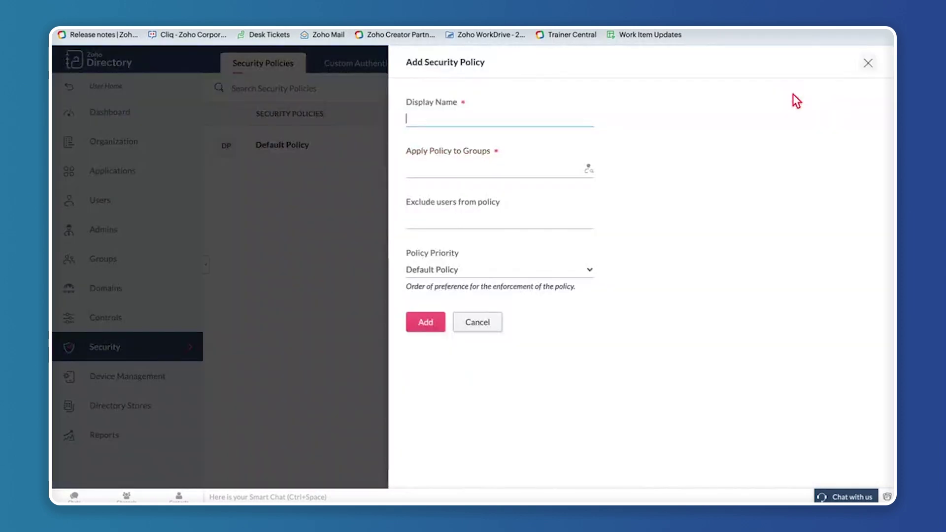
pyautogui.click(508, 117)
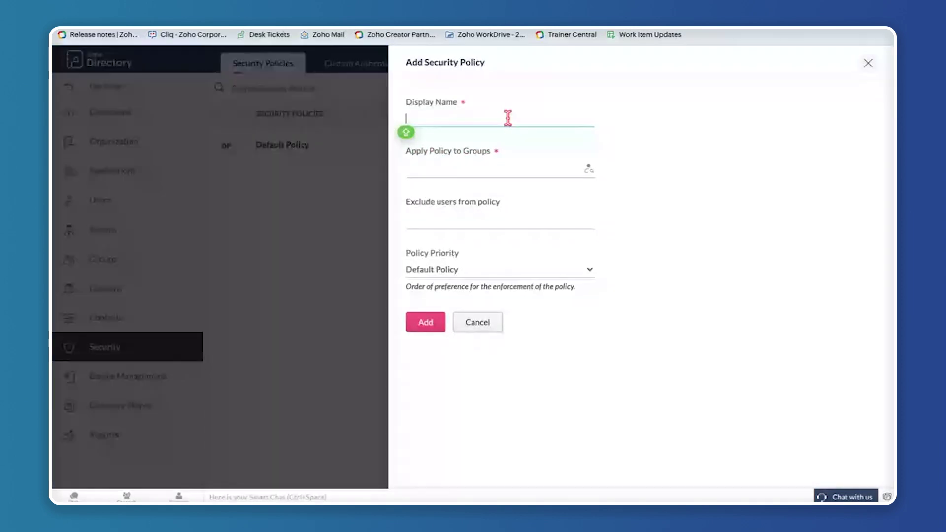
pyautogui.write('Policy A')
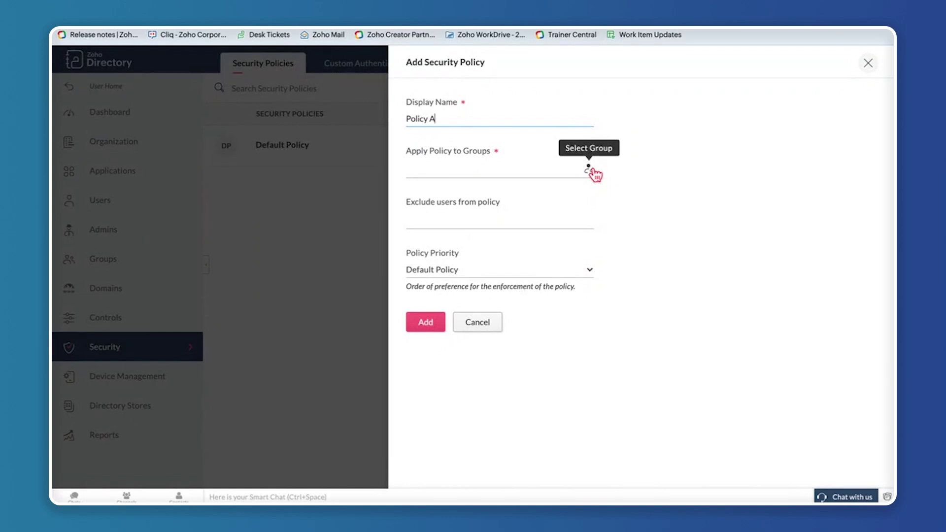
pyautogui.click(590, 169)
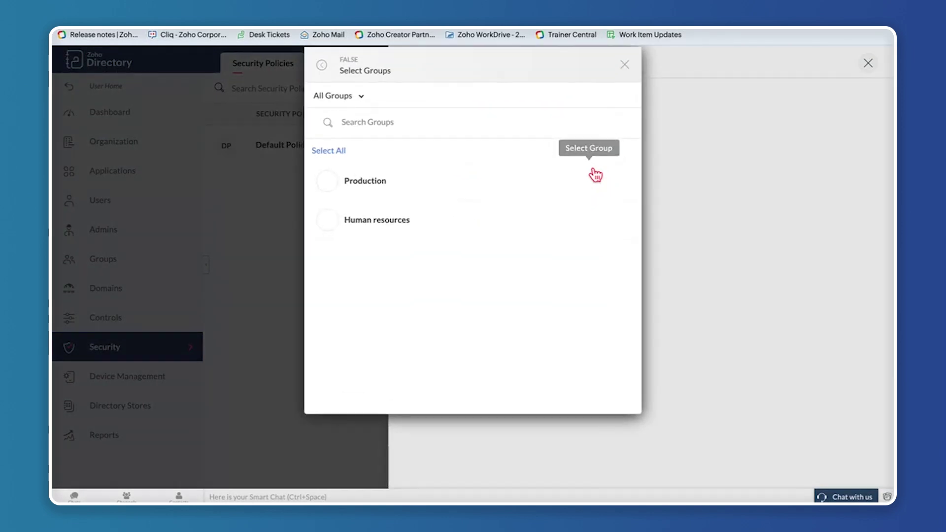
pyautogui.click(373, 183)
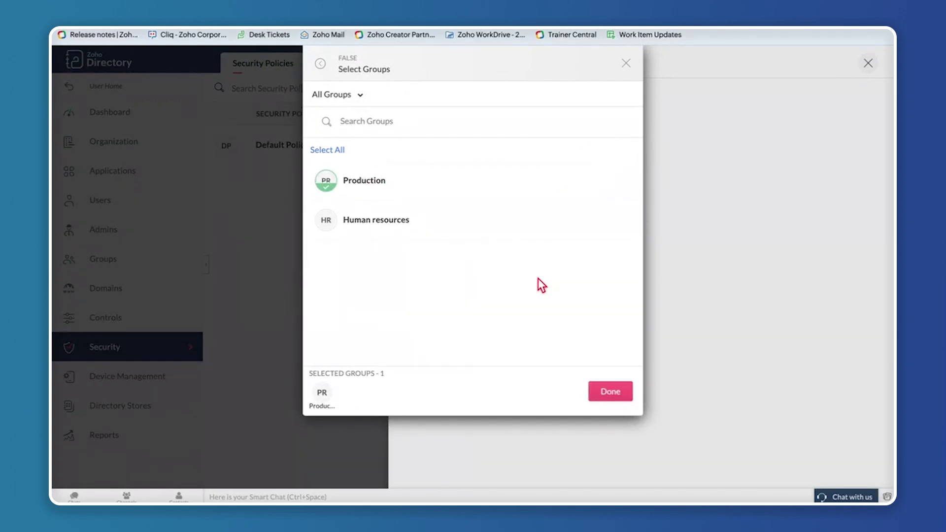
pyautogui.click(614, 393)
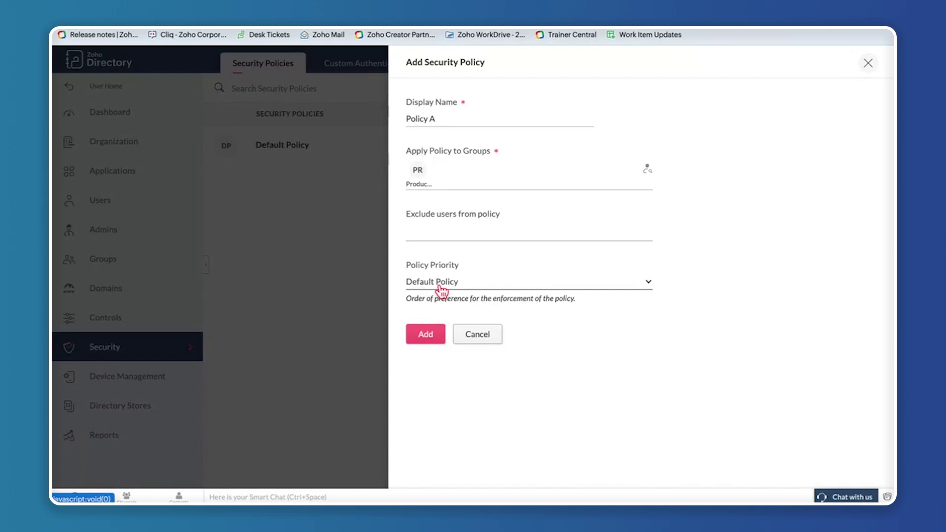
pyautogui.click(427, 336)
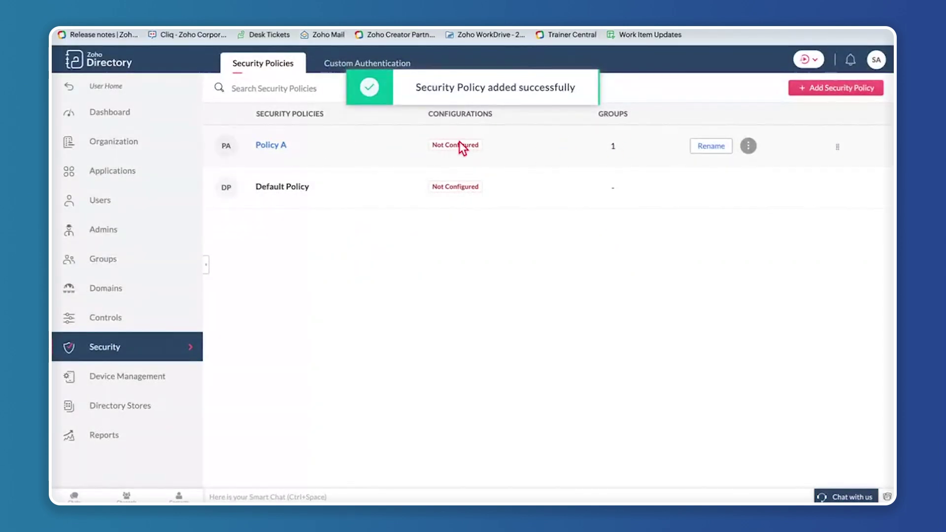
# Open Policy A and start setting up its password policy
pyautogui.click(266, 147)
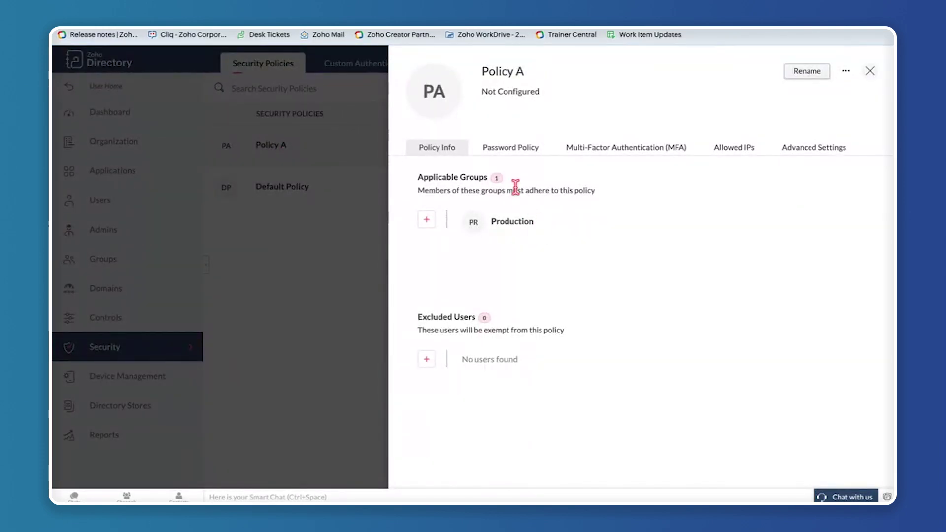
pyautogui.click(515, 155)
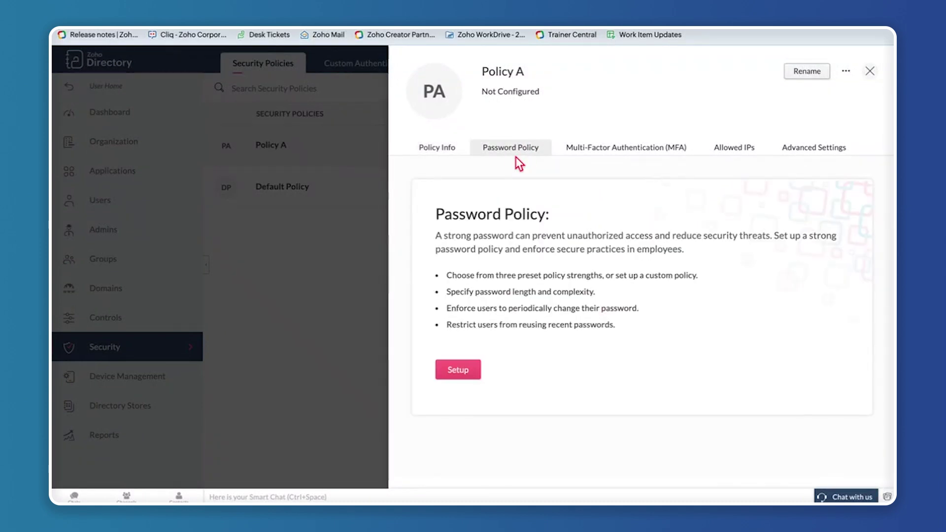
pyautogui.click(456, 373)
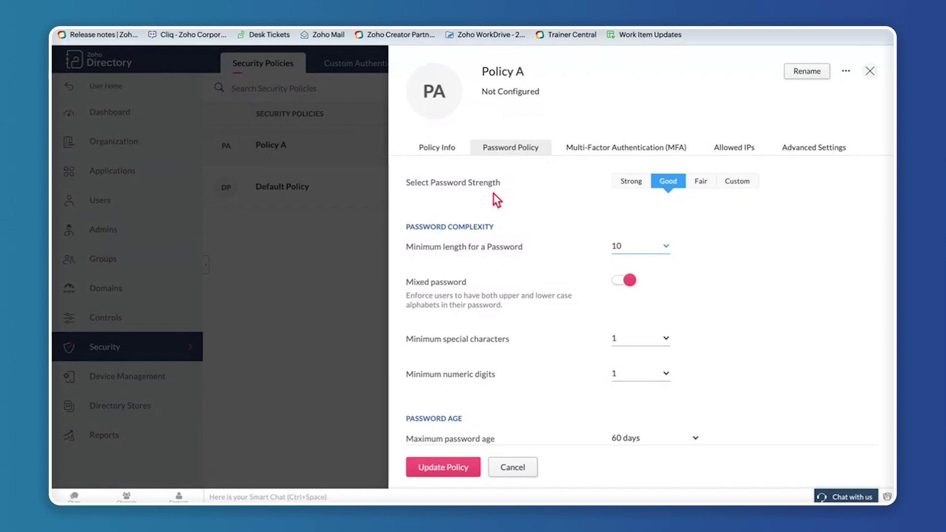
# Apply the Strong password strength preset to Policy A and examine its complexity and password age requirements
pyautogui.click(634, 186)
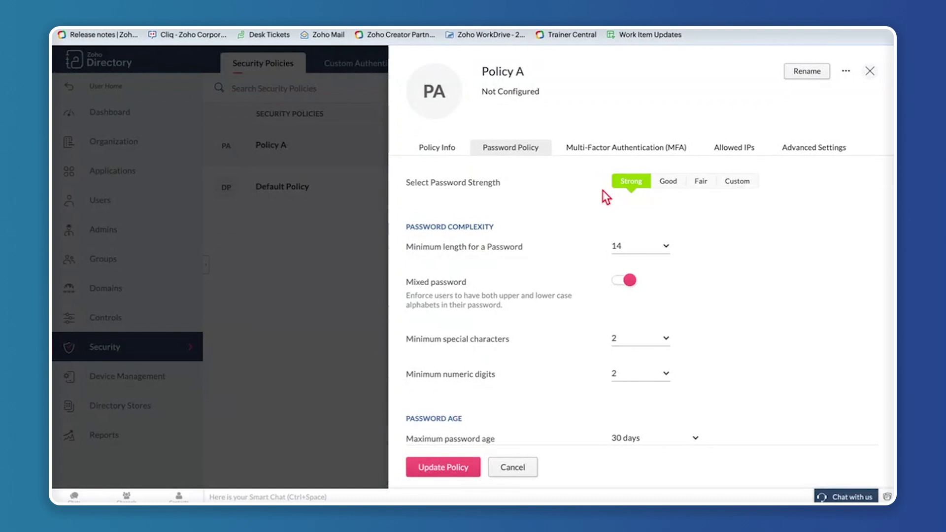
pyautogui.scroll(3, 607, 190)
pyautogui.scroll(-2, 608, 191)
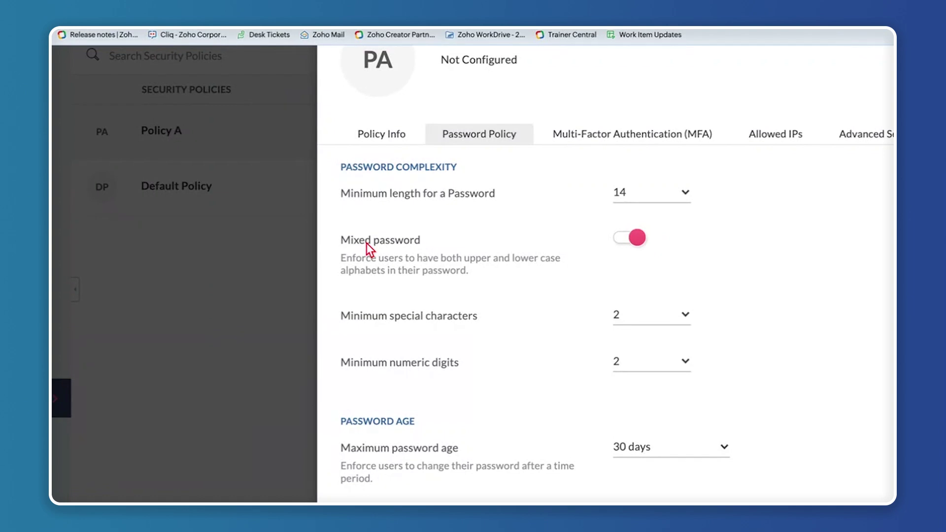
pyautogui.scroll(-2, 528, 265)
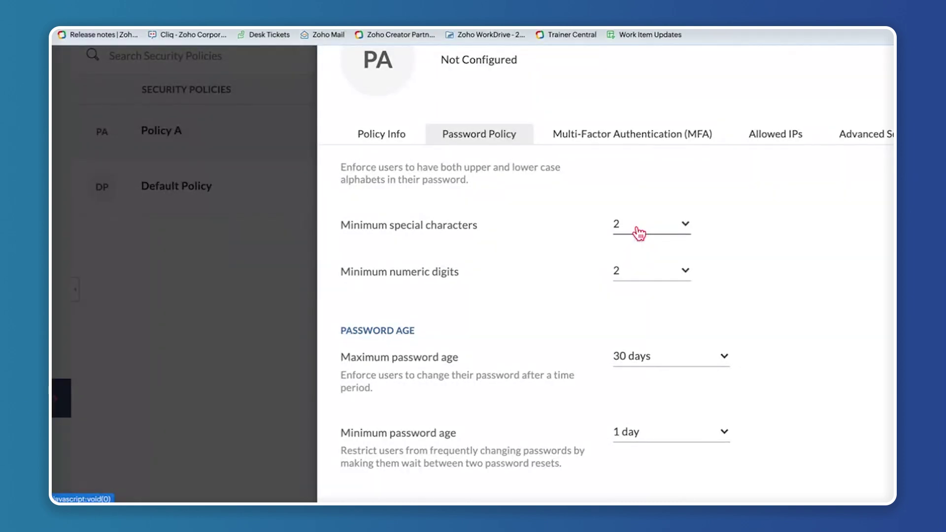
pyautogui.scroll(4, 639, 232)
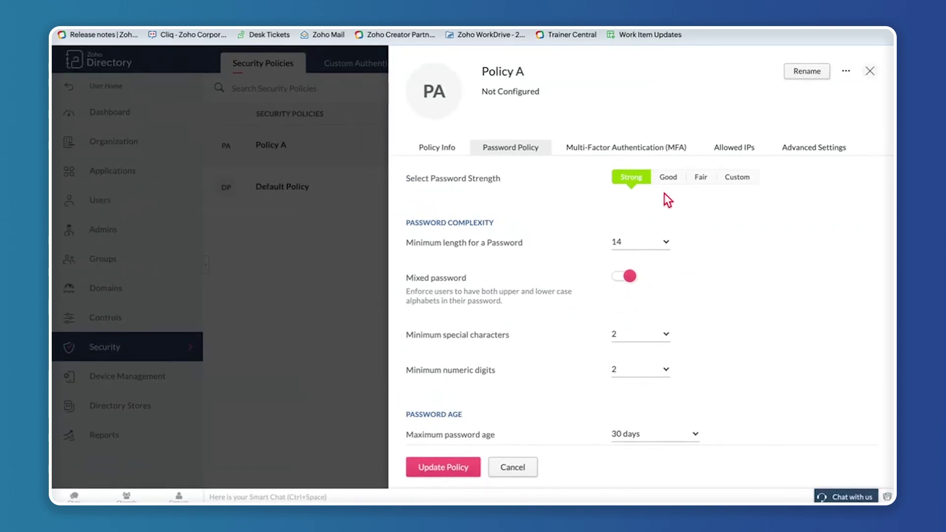
# Try the Good and Fair password strength presets, and set Policy A's strength to Custom from the Fair values
pyautogui.click(670, 179)
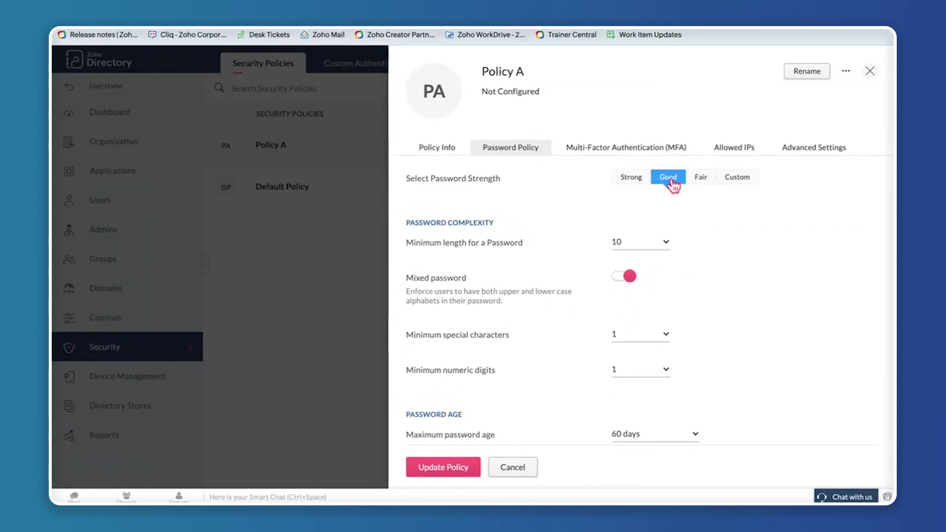
pyautogui.click(702, 179)
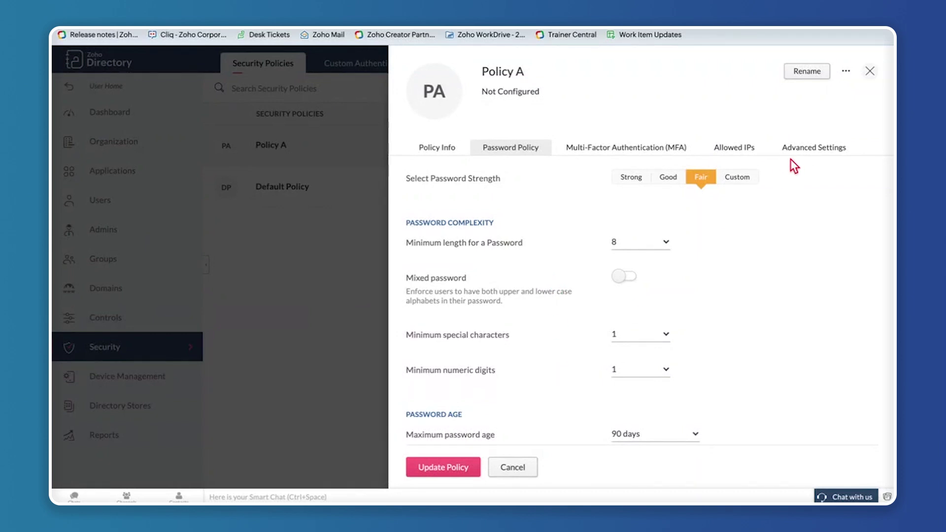
pyautogui.click(738, 182)
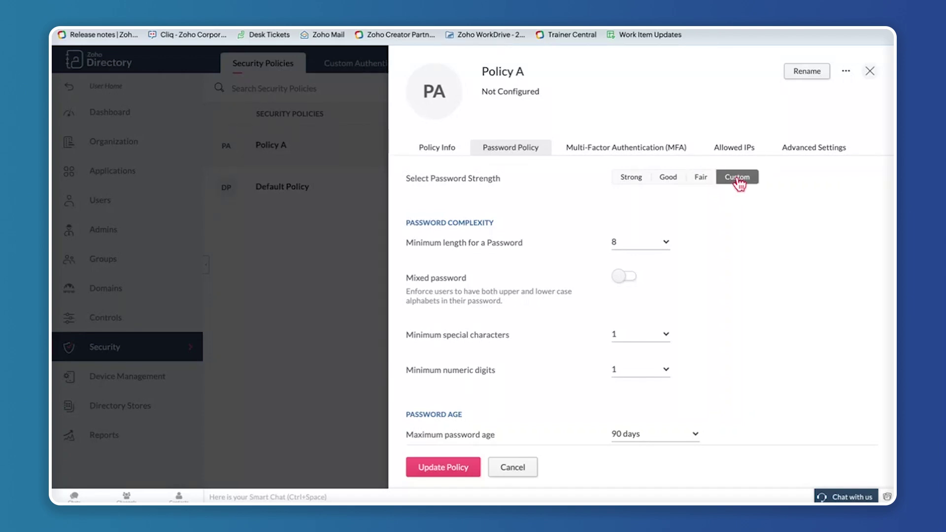
# Examine the available options for maximum password age, minimum password age and refusal of previously used passwords without changing them
pyautogui.scroll(-3, 475, 255)
pyautogui.scroll(-2, 475, 255)
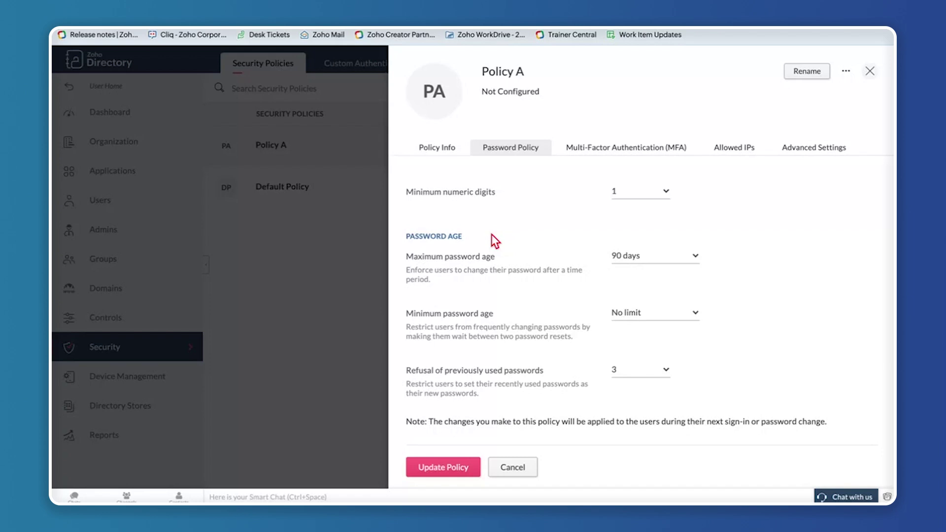
pyautogui.click(653, 261)
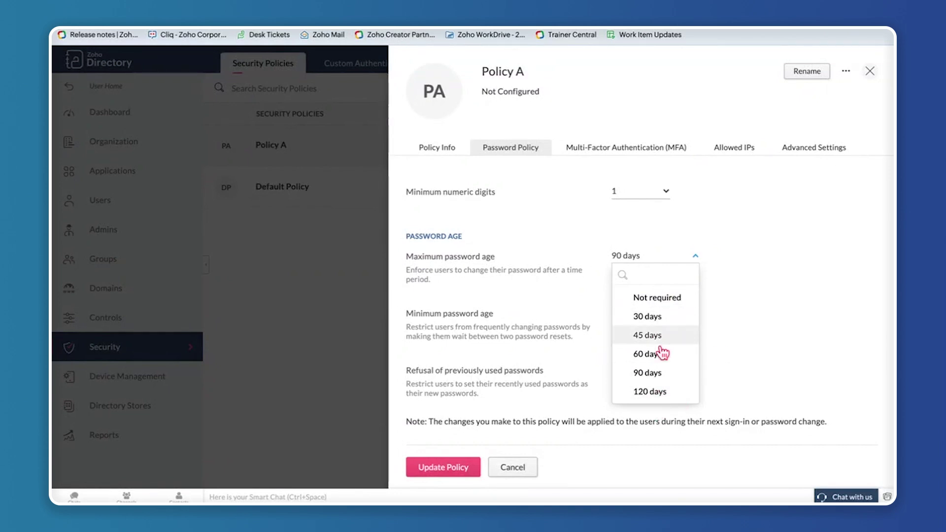
pyautogui.click(738, 319)
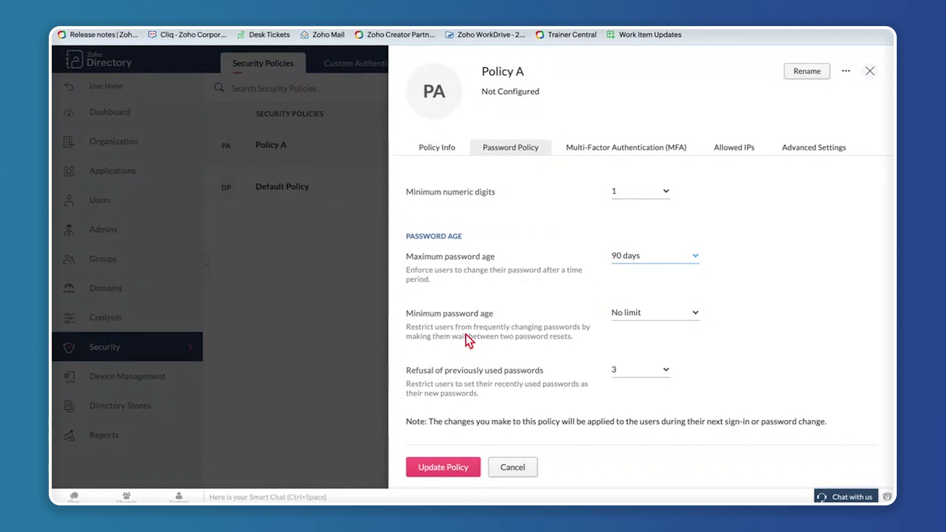
pyautogui.click(656, 312)
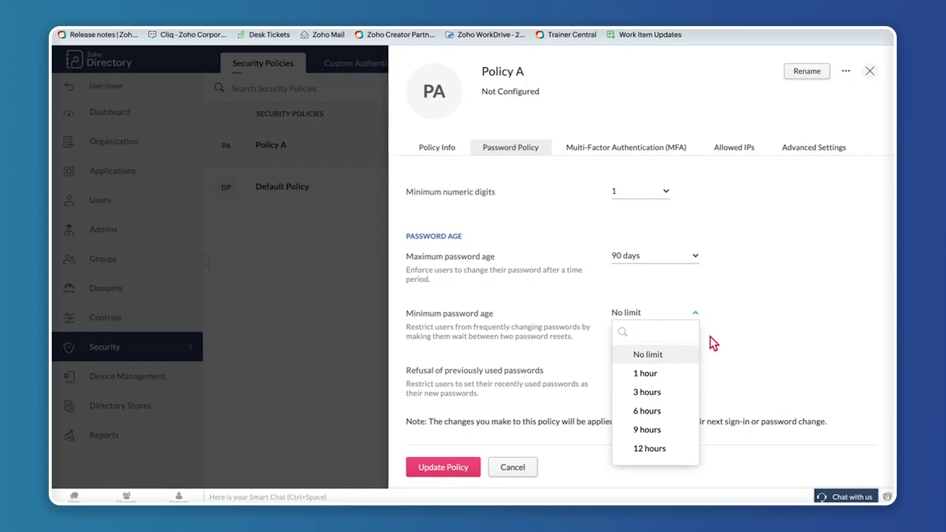
pyautogui.click(748, 323)
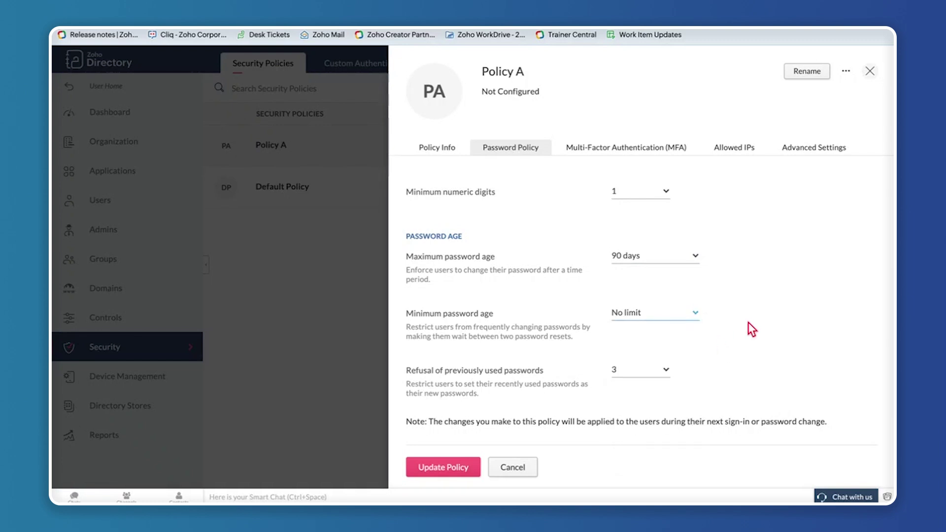
pyautogui.click(687, 316)
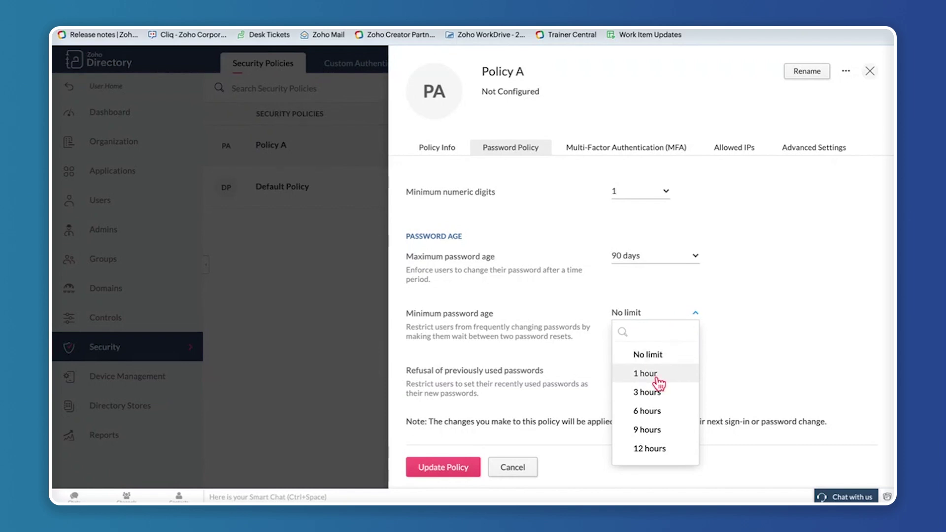
pyautogui.click(735, 323)
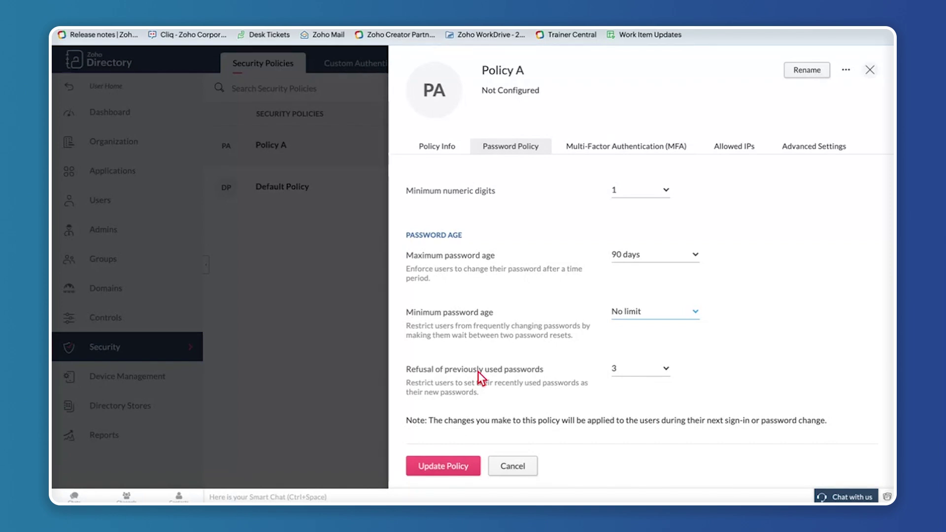
pyautogui.click(635, 369)
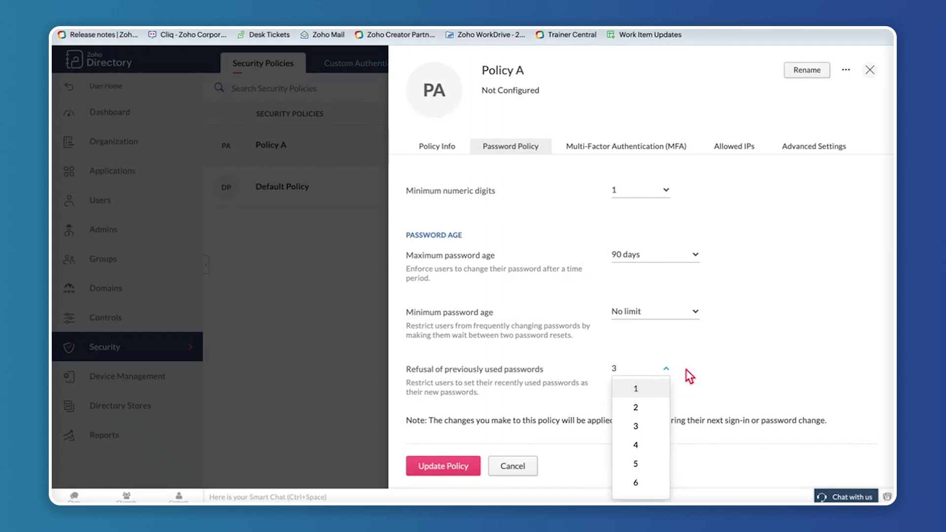
pyautogui.click(739, 350)
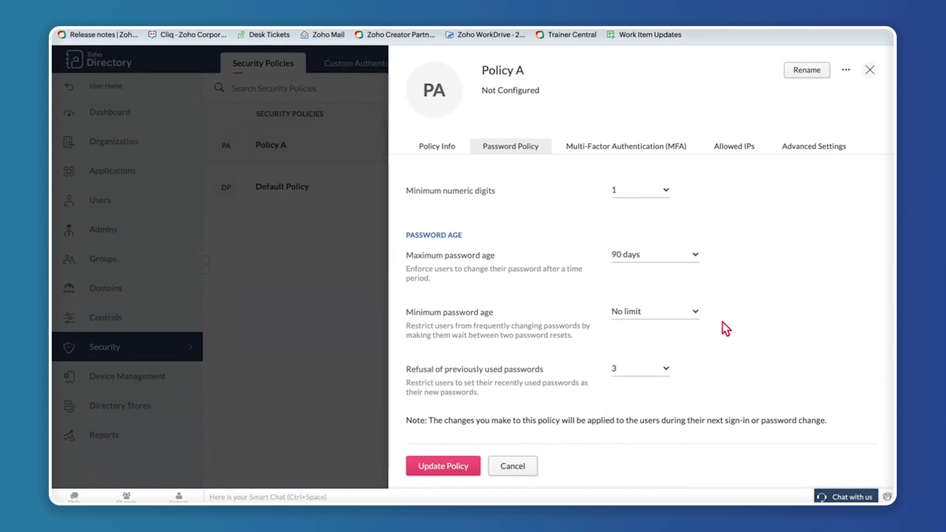
# Review Policy A's custom password settings and save the password policy
pyautogui.scroll(4, 722, 321)
pyautogui.scroll(-4, 723, 322)
pyautogui.click(448, 470)
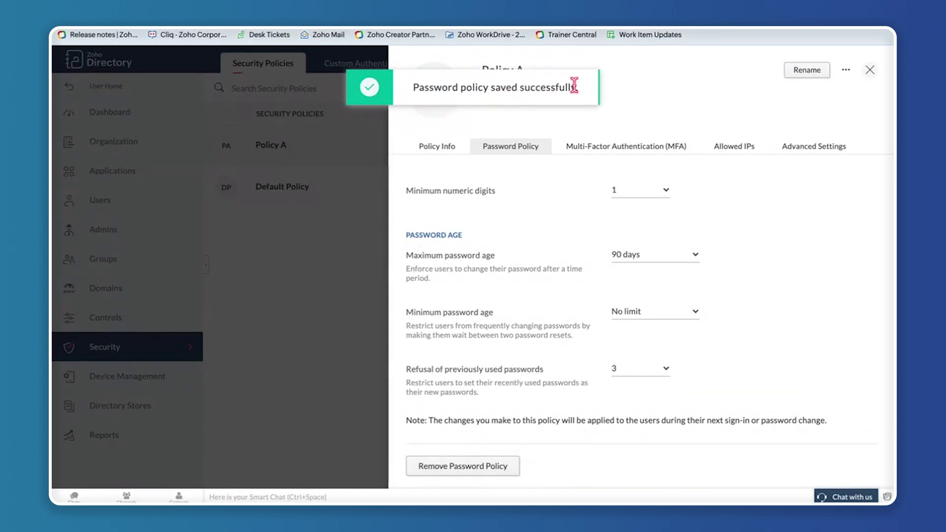
# Set up multi-factor authentication for Policy A and add SMS-based OTP to the allowed MFA modes
pyautogui.click(617, 146)
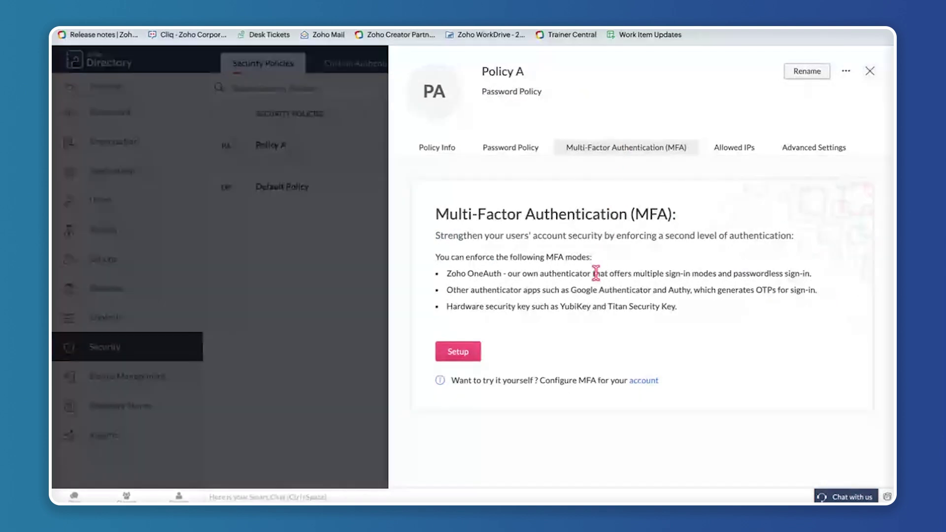
pyautogui.click(468, 356)
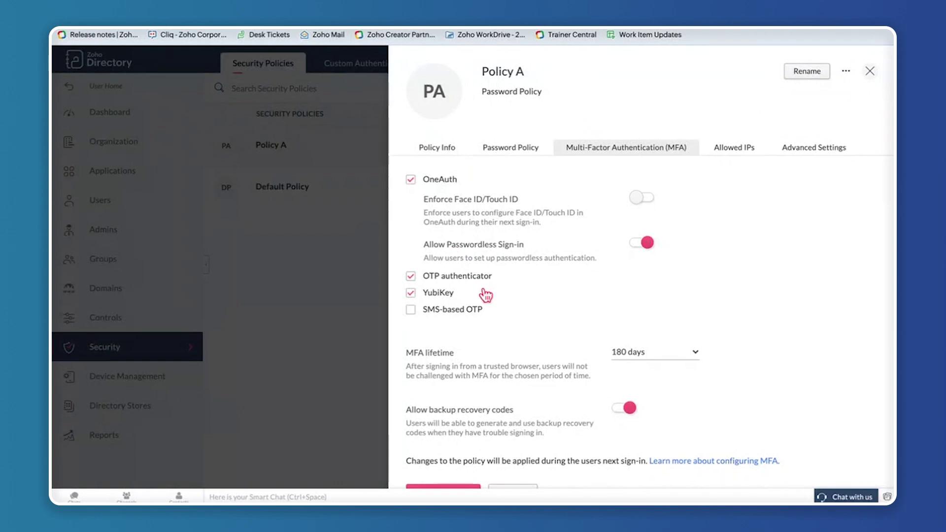
pyautogui.scroll(-1, 487, 292)
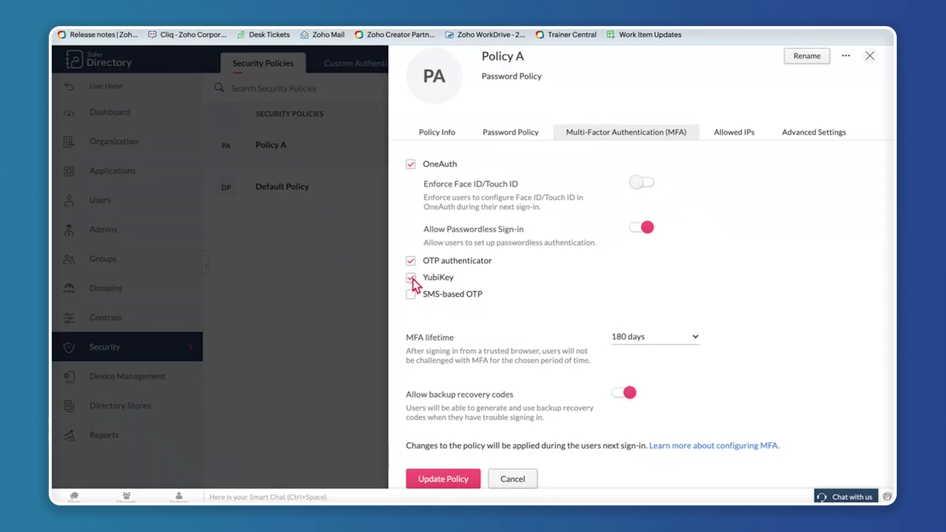
pyautogui.click(410, 294)
# Examine the available MFA lifetime periods for Policy A without changing the selection
pyautogui.click(642, 338)
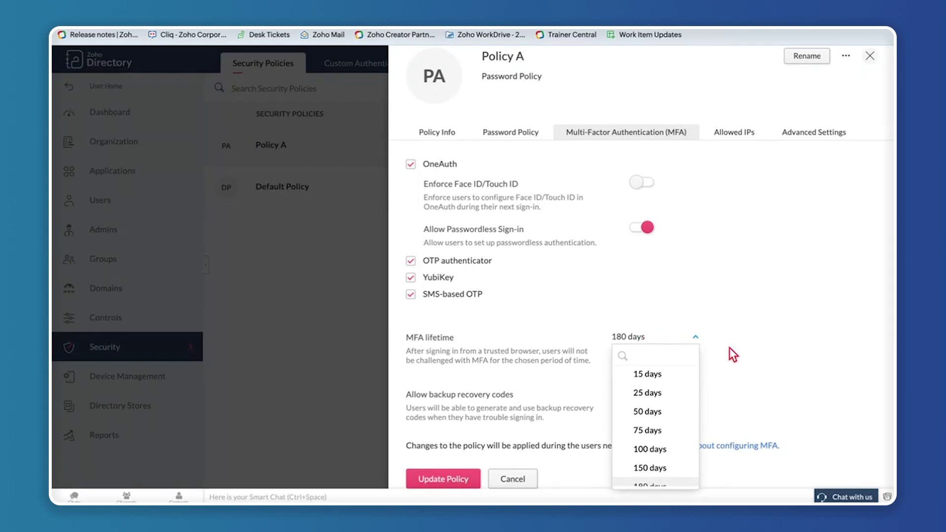
pyautogui.scroll(-1, 684, 394)
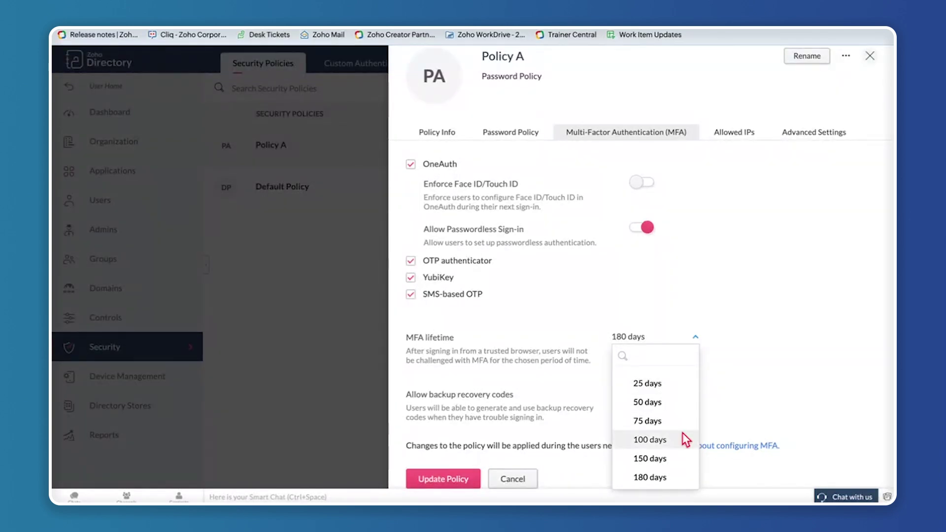
pyautogui.click(722, 350)
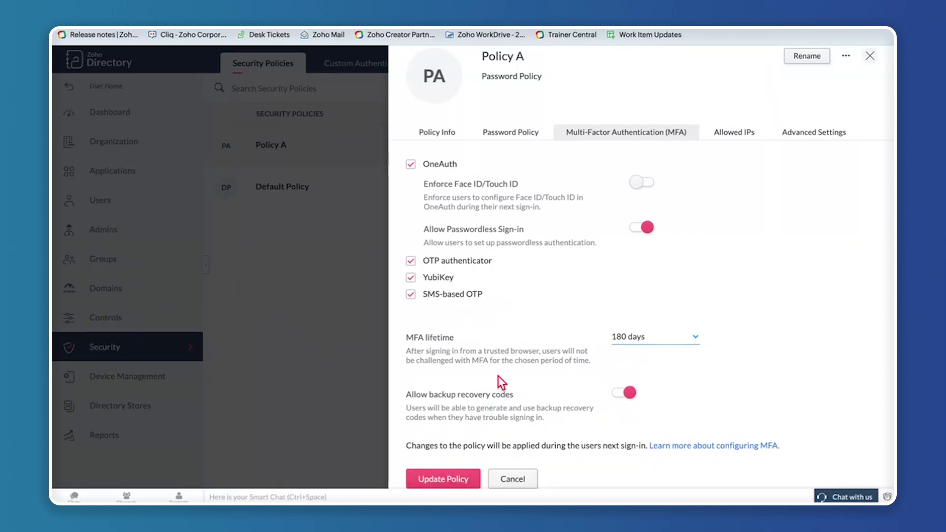
# Update Policy A with the MFA settings, verifying identity with the account password when re-authorization is required
pyautogui.click(436, 485)
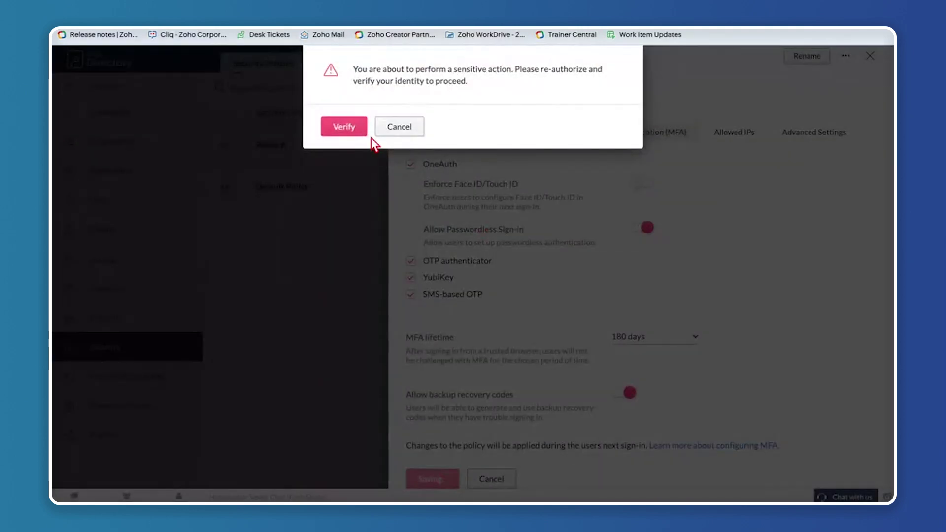
pyautogui.click(343, 129)
pyautogui.click(404, 290)
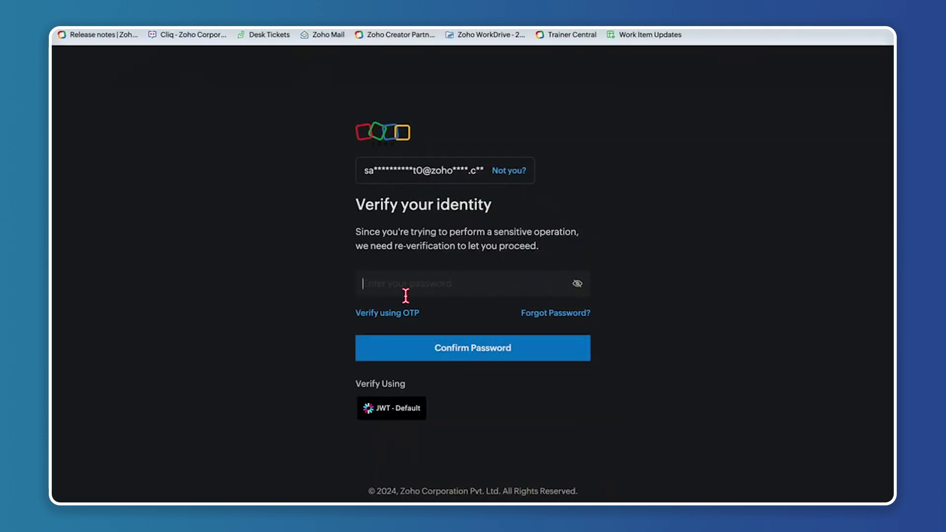
pyautogui.write('•••••••••••')
pyautogui.press('BackSpace')
pyautogui.press('BackSpace')
pyautogui.press('BackSpace')
pyautogui.press('BackSpace')
pyautogui.press('BackSpace')
pyautogui.press('BackSpace')
pyautogui.press('BackSpace')
pyautogui.press('BackSpace')
pyautogui.press('BackSpace')
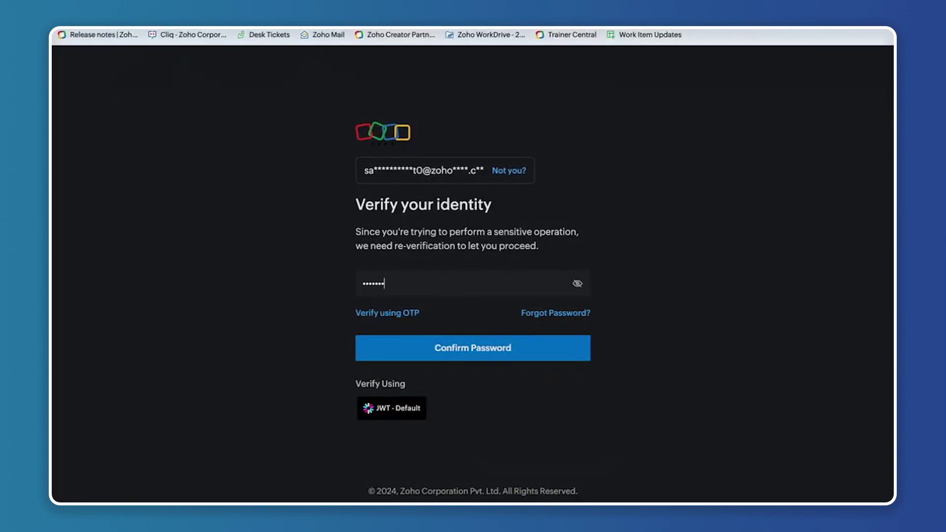
pyautogui.press('BackSpace')
pyautogui.write('•••••••••••••••••')
pyautogui.click(448, 359)
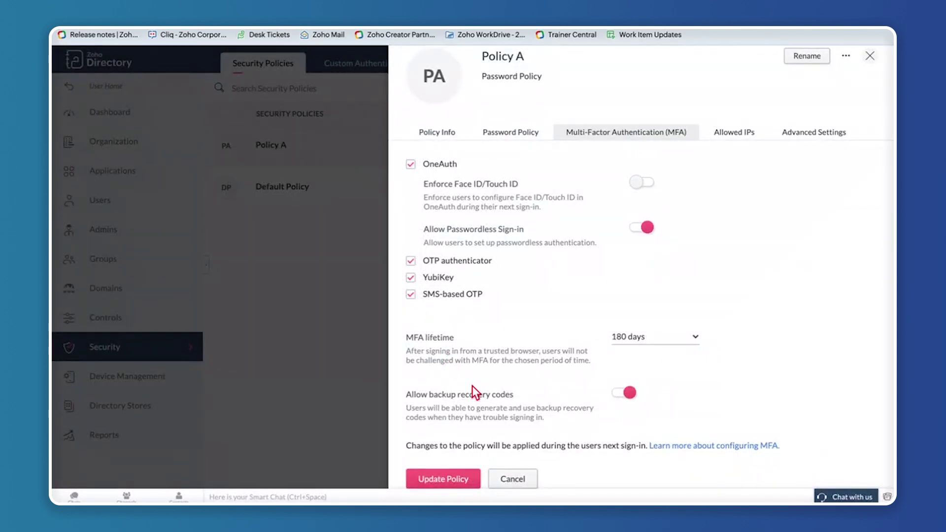
pyautogui.click(448, 480)
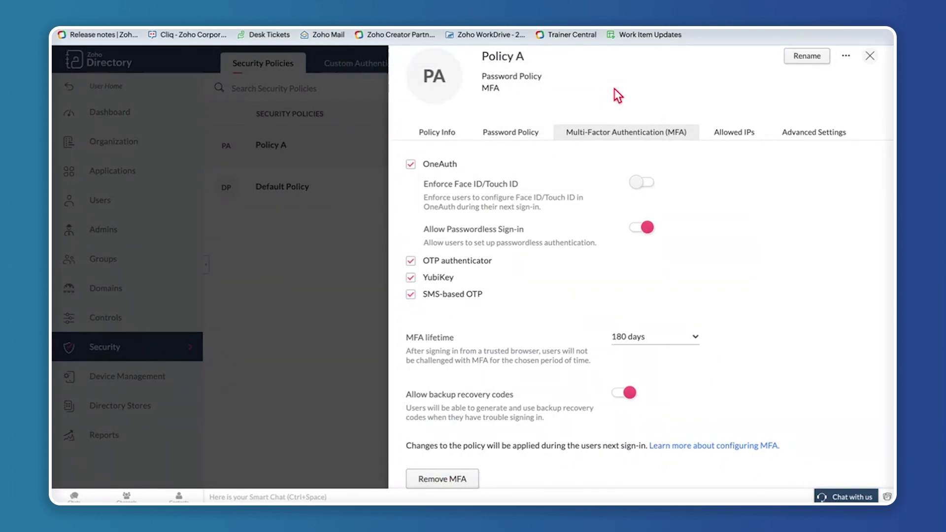
# Examine the static IP and IP range options for Policy A's allowed IPs and cancel without adding an address
pyautogui.click(732, 137)
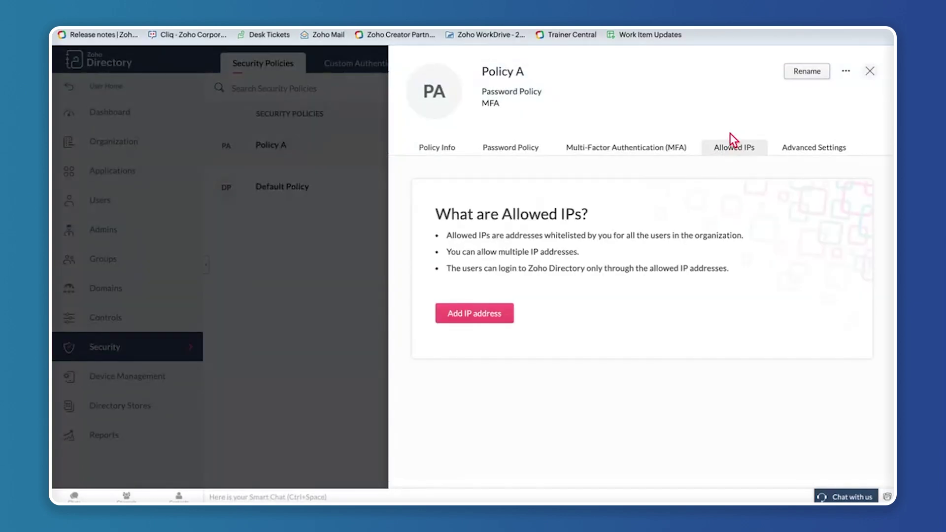
pyautogui.click(491, 313)
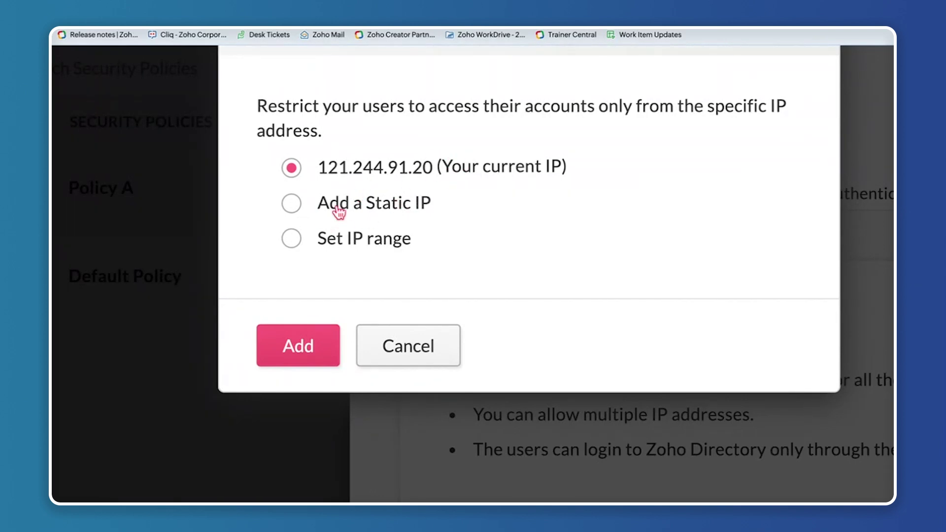
pyautogui.click(368, 209)
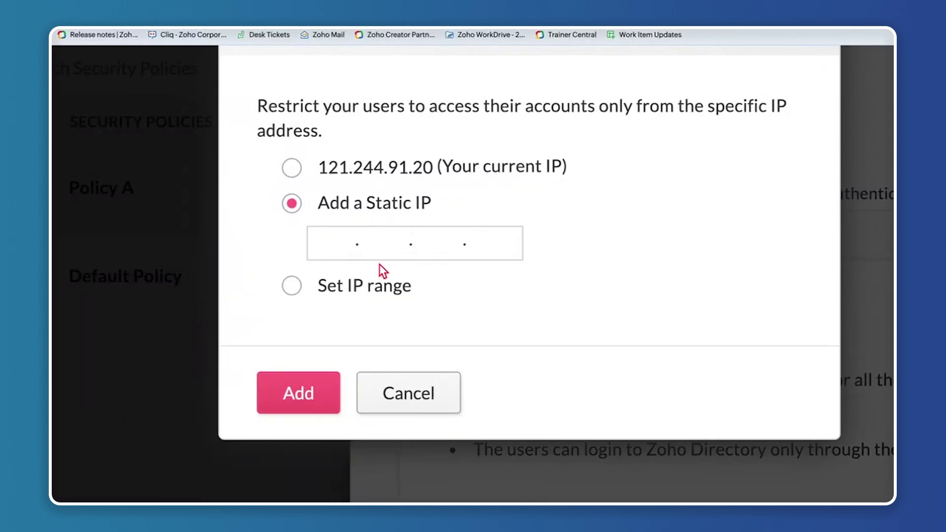
pyautogui.click(293, 286)
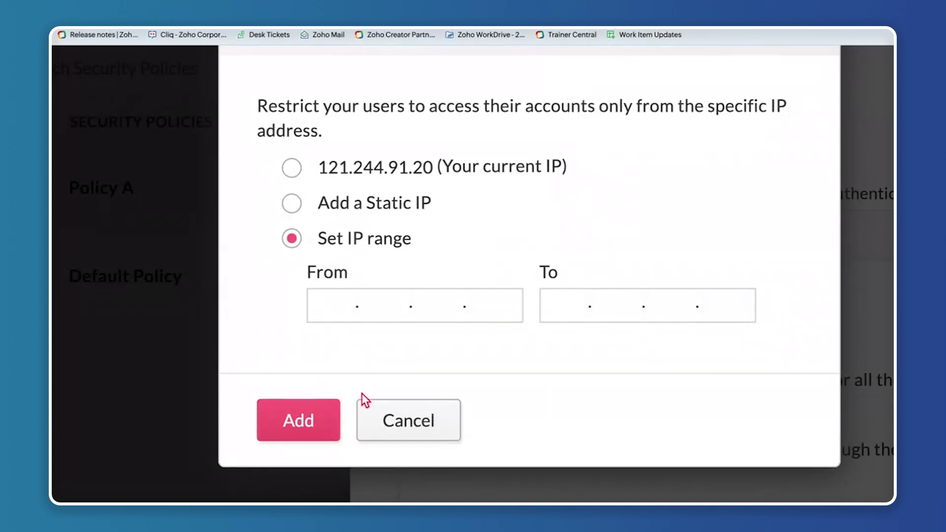
pyautogui.click(420, 422)
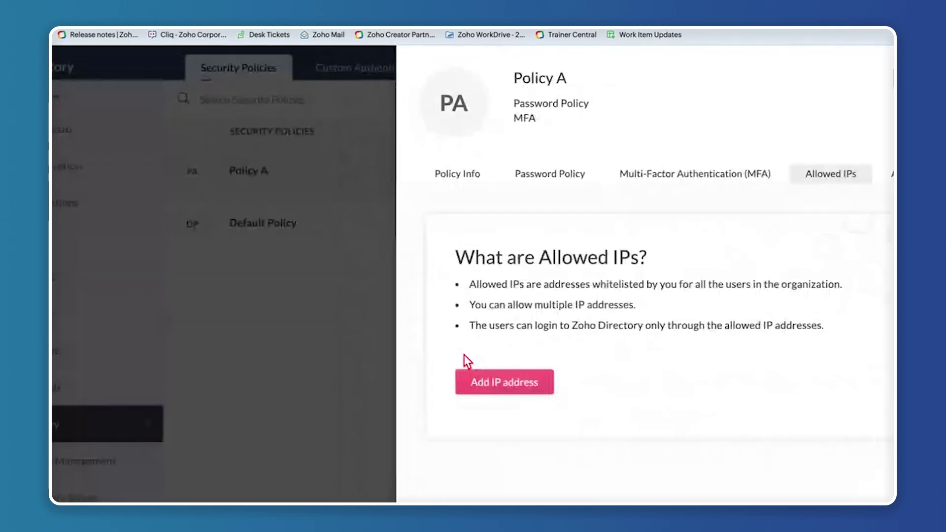
# Examine the web session lifetime options in Policy A's advanced settings and keep Default
pyautogui.click(799, 151)
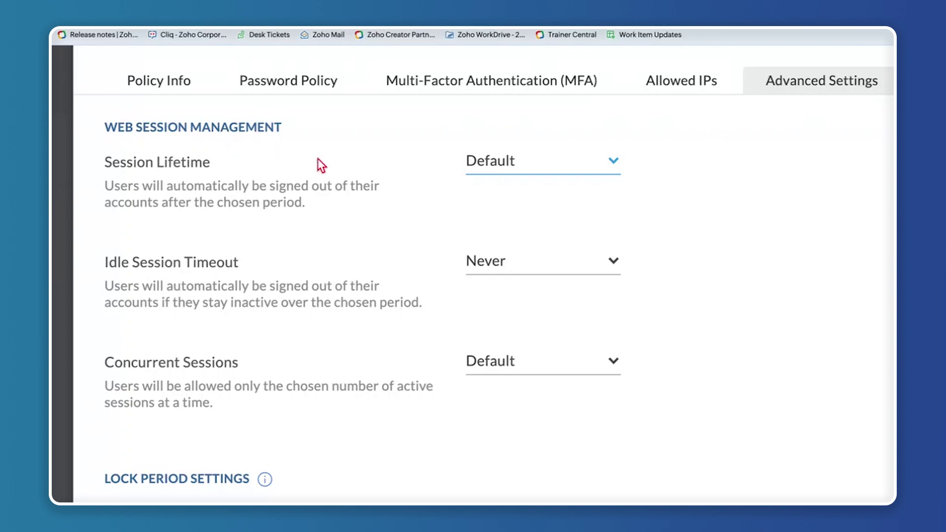
pyautogui.click(510, 159)
pyautogui.scroll(1, 549, 248)
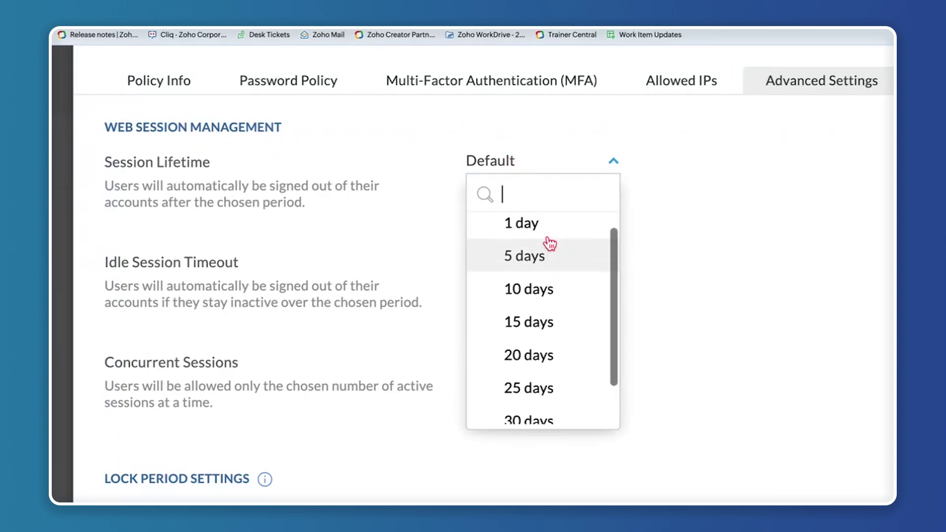
pyautogui.scroll(-2, 532, 315)
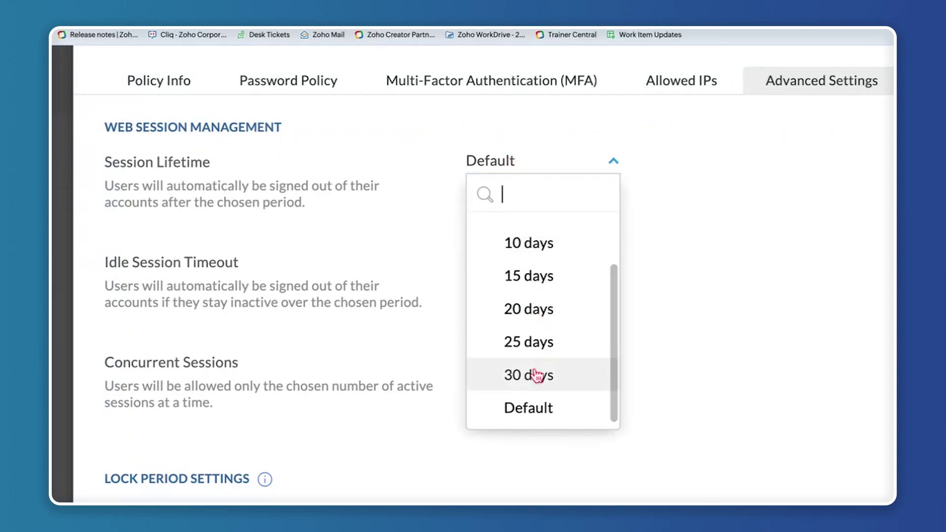
pyautogui.click(550, 411)
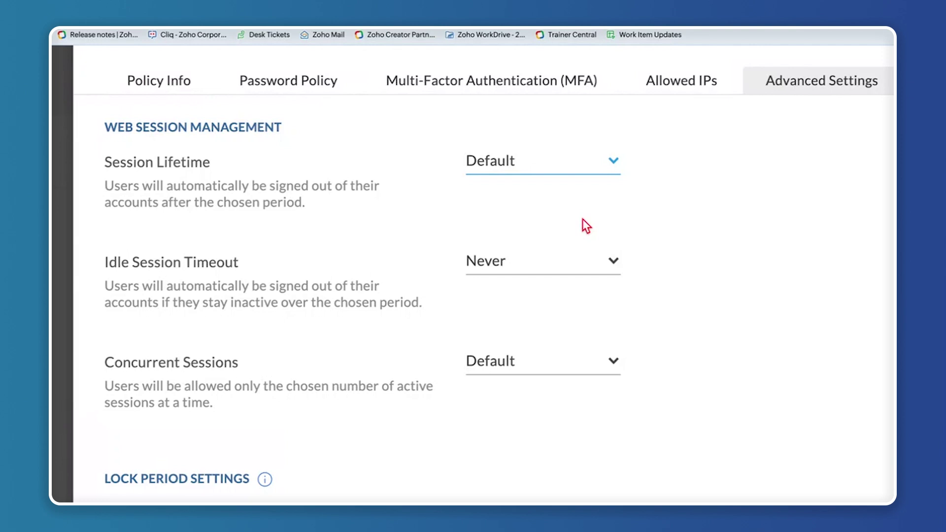
# Examine the available idle session timeout durations for Policy A without changing the setting
pyautogui.scroll(-2, 321, 252)
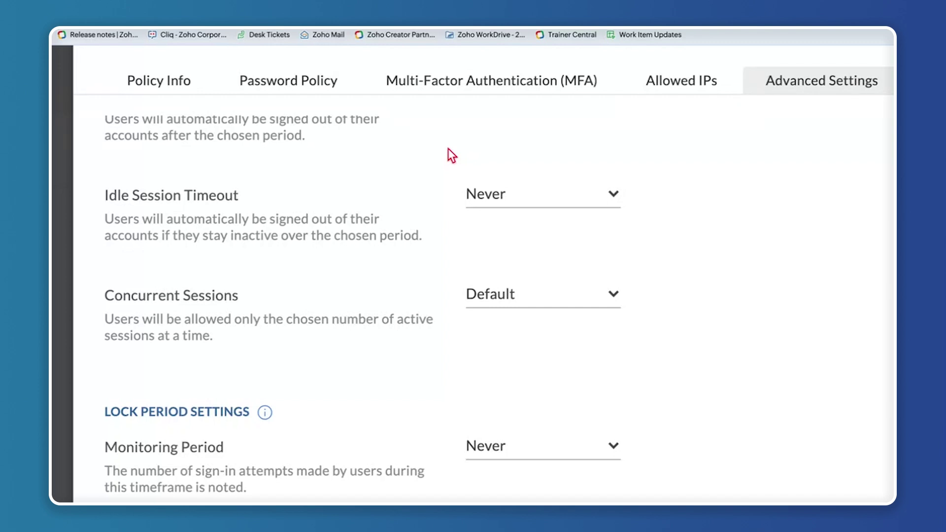
pyautogui.click(527, 194)
pyautogui.scroll(4, 538, 355)
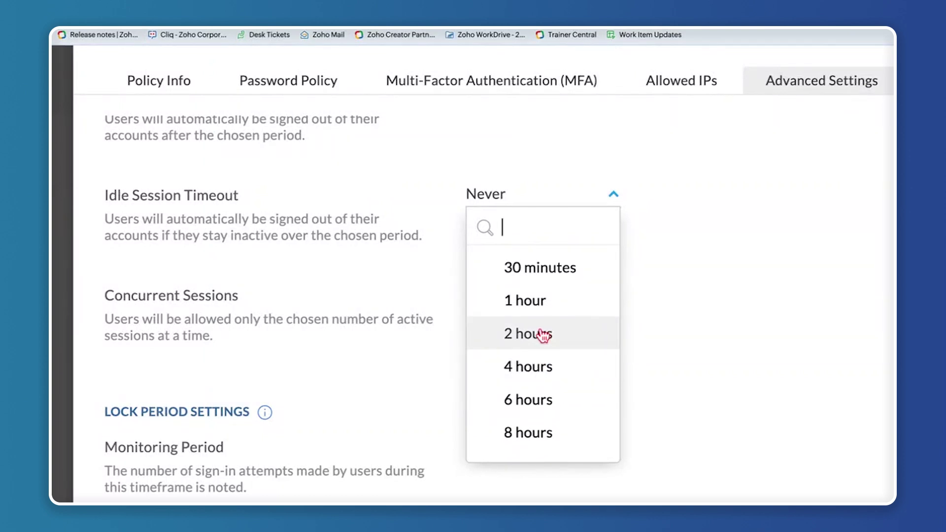
pyautogui.click(778, 207)
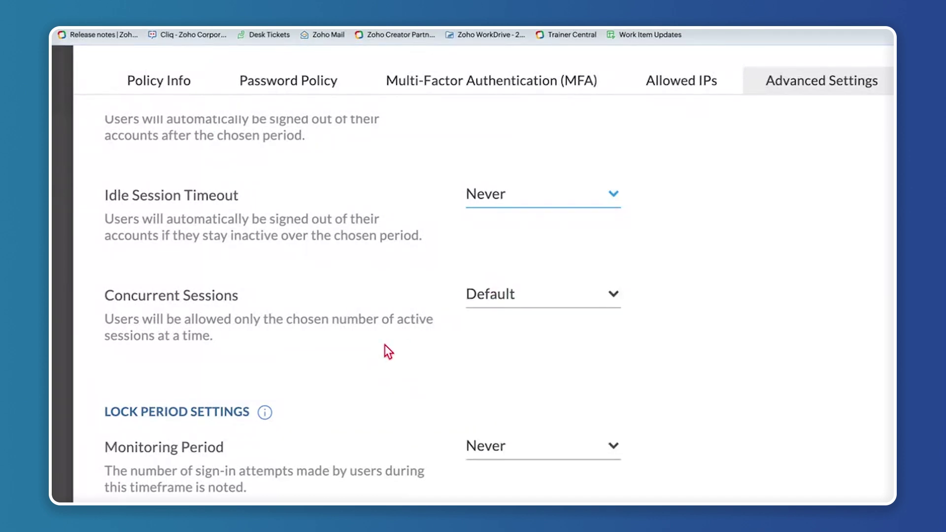
# Examine the limits offered for concurrent sessions in Policy A without choosing a different one
pyautogui.scroll(-1, 371, 357)
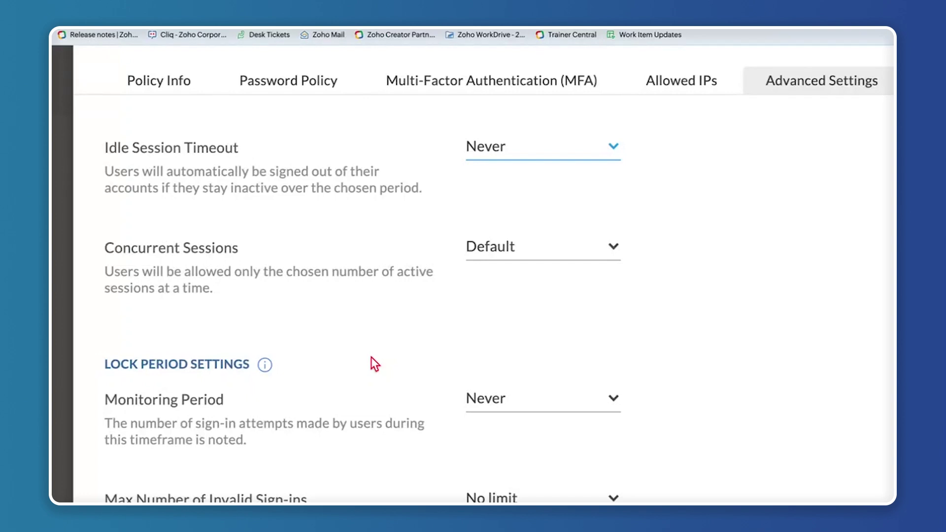
pyautogui.click(539, 246)
pyautogui.scroll(-1, 516, 339)
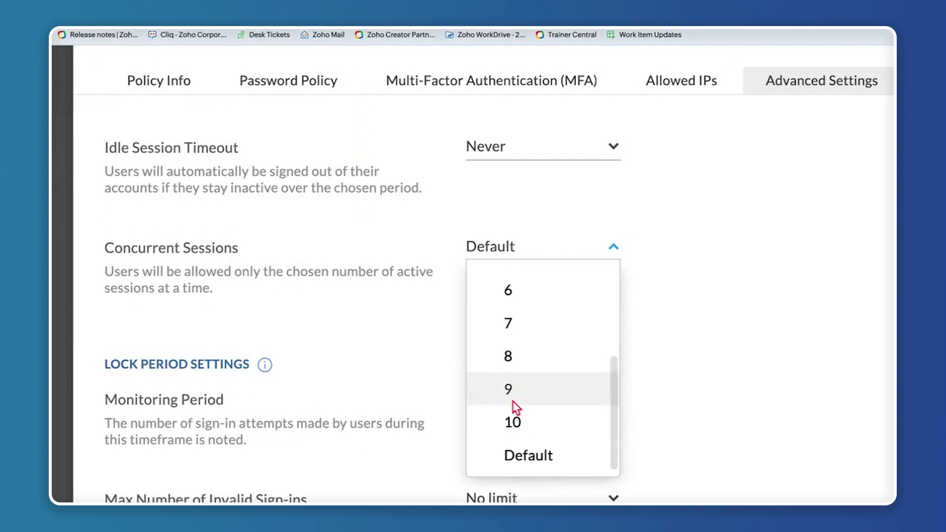
pyautogui.scroll(3, 542, 389)
pyautogui.click(725, 306)
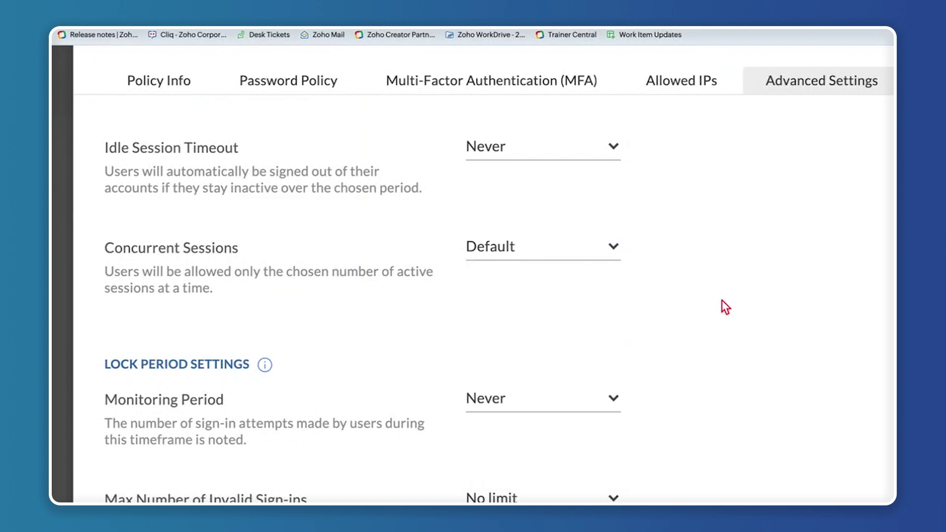
# Examine the monitoring period options in Policy A's lock period settings without changing the period
pyautogui.scroll(-1, 662, 316)
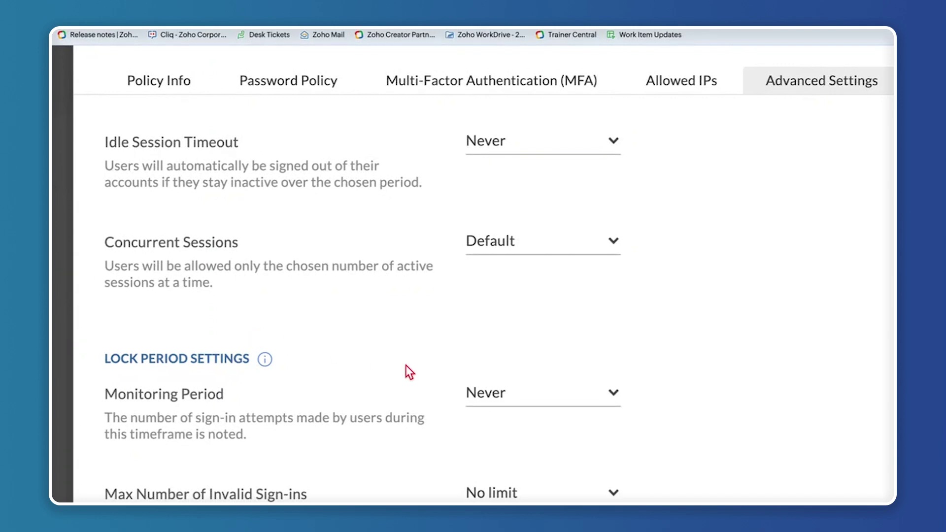
pyautogui.click(538, 392)
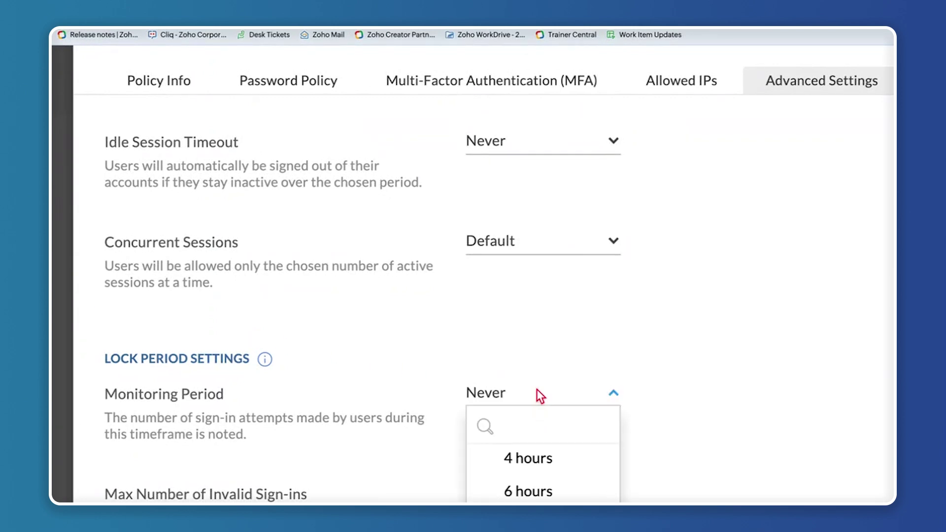
pyautogui.scroll(-4, 702, 356)
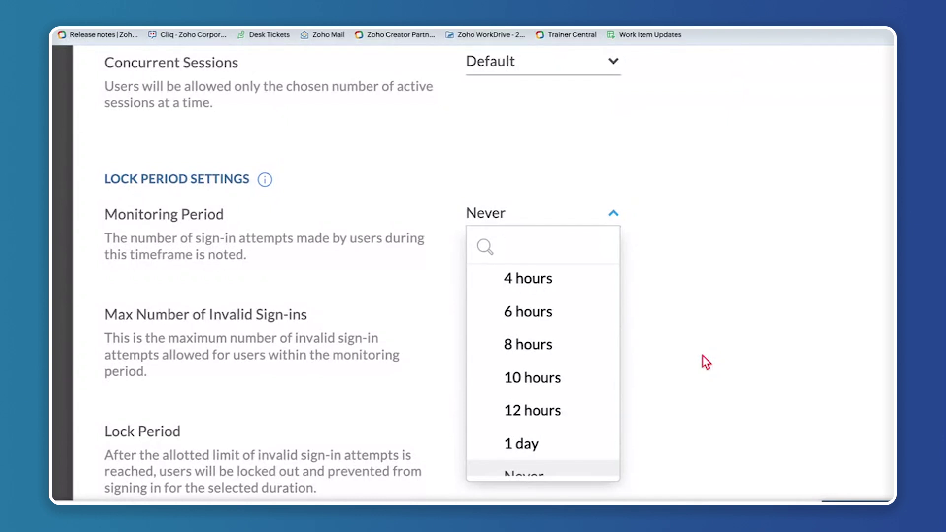
pyautogui.click(754, 267)
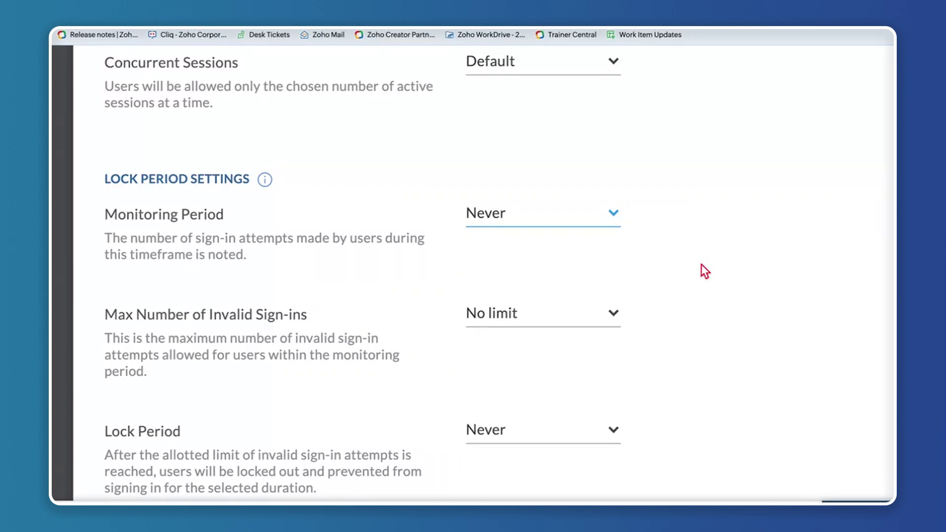
# Try 3 as the maximum number of invalid sign-ins and set the limit back to No limit
pyautogui.click(551, 323)
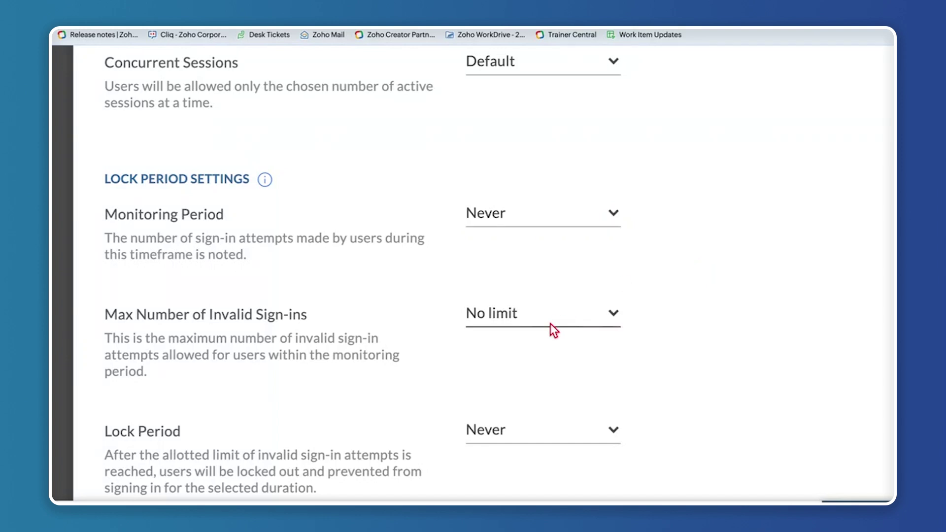
pyautogui.scroll(3, 576, 158)
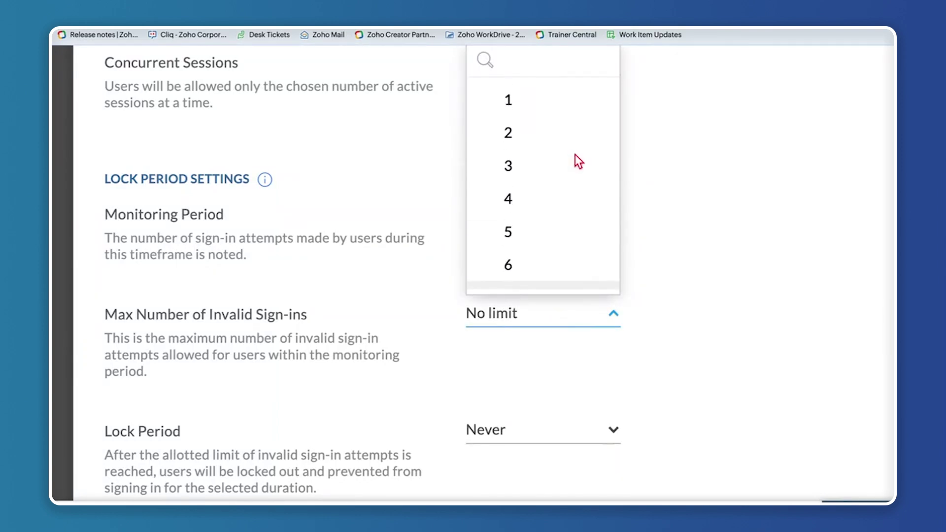
pyautogui.click(528, 170)
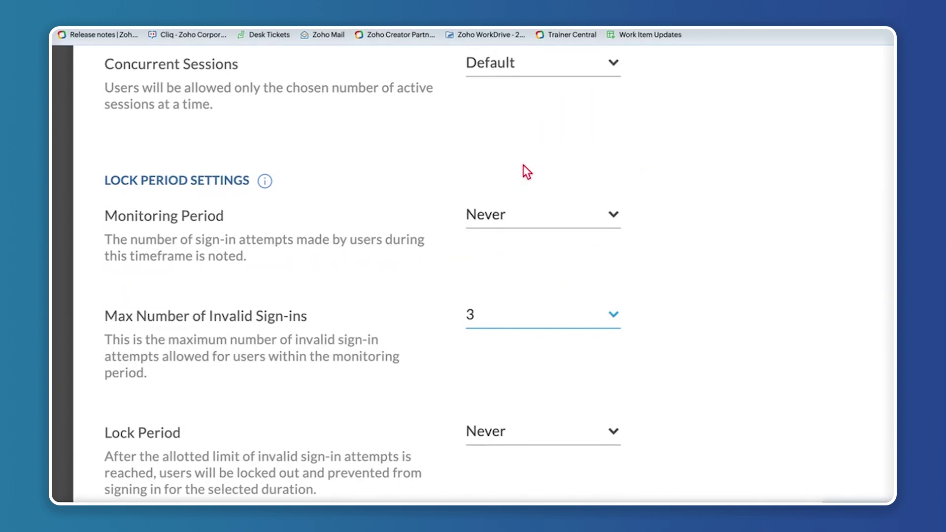
pyautogui.click(573, 327)
pyautogui.scroll(-5, 592, 212)
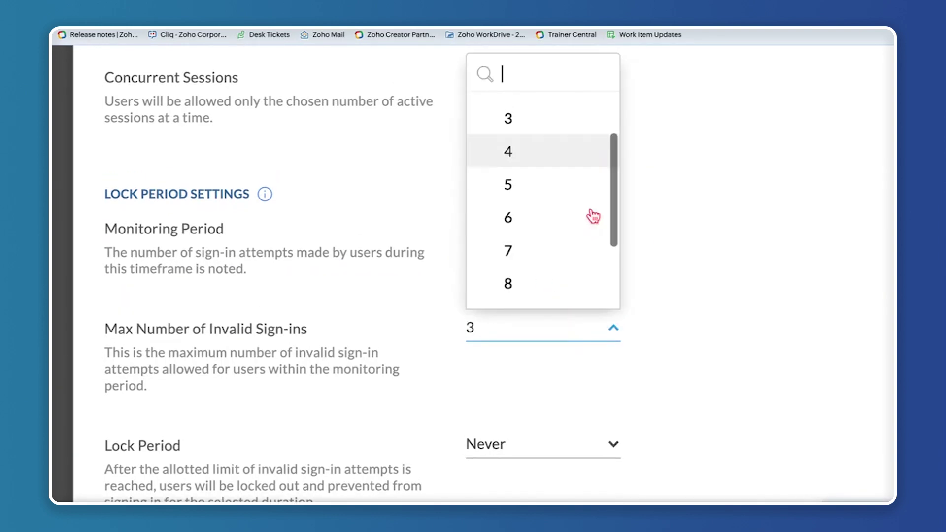
pyautogui.click(542, 298)
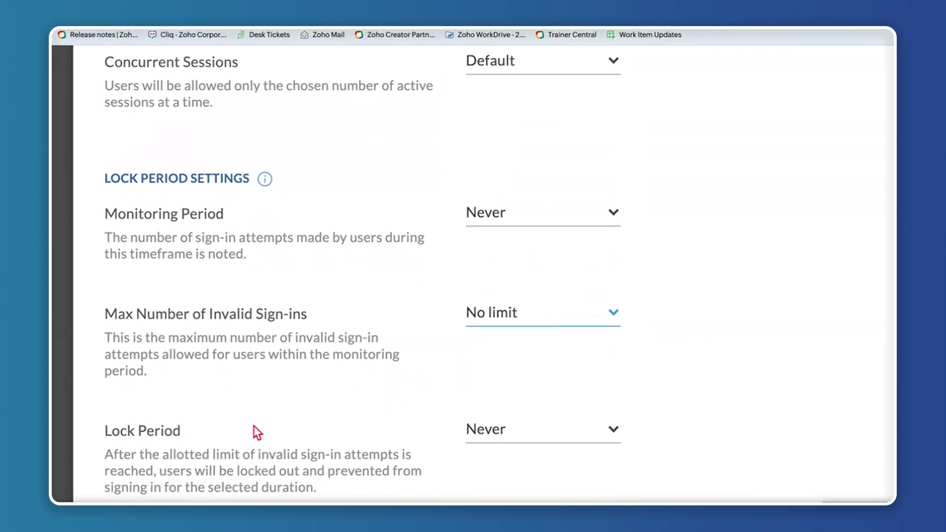
# Examine the available durations for Policy A's lock period, keeping it at Never
pyautogui.scroll(-1, 191, 419)
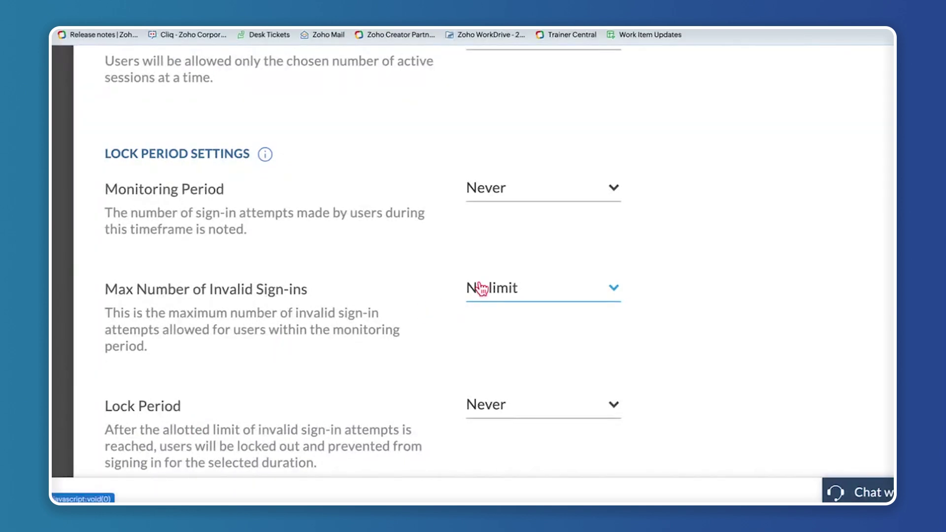
pyautogui.click(546, 404)
pyautogui.scroll(3, 557, 290)
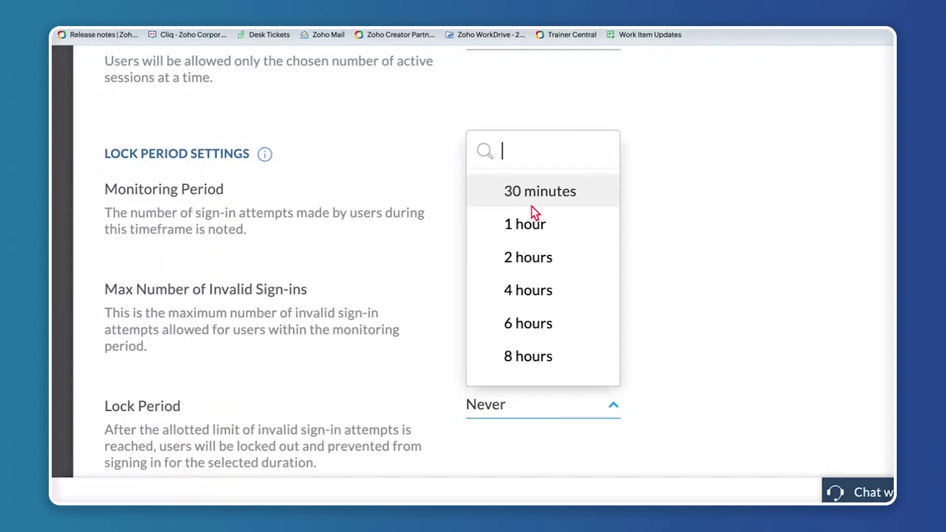
pyautogui.scroll(-2, 531, 206)
pyautogui.scroll(-2, 531, 206)
pyautogui.click(533, 367)
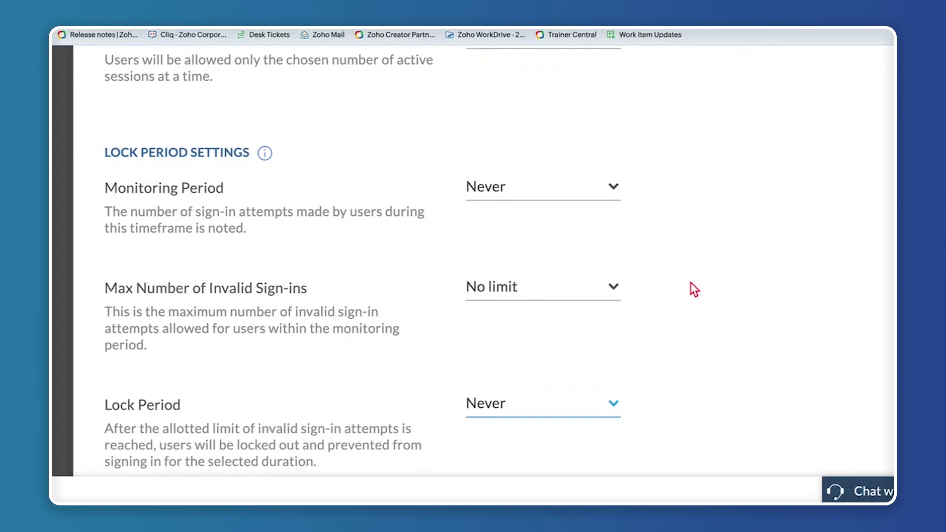
# Review the groups that Policy A applies to in its policy info and close the policy details
pyautogui.scroll(3, 691, 282)
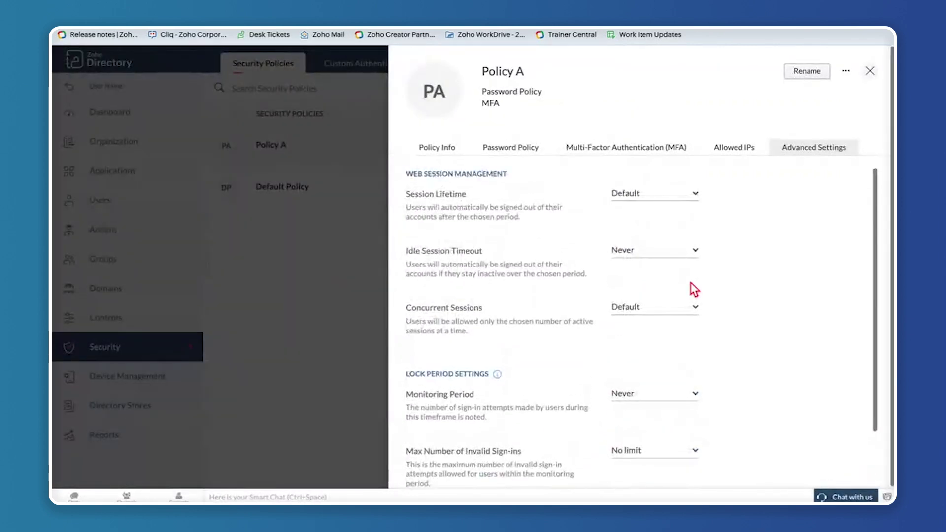
pyautogui.click(430, 149)
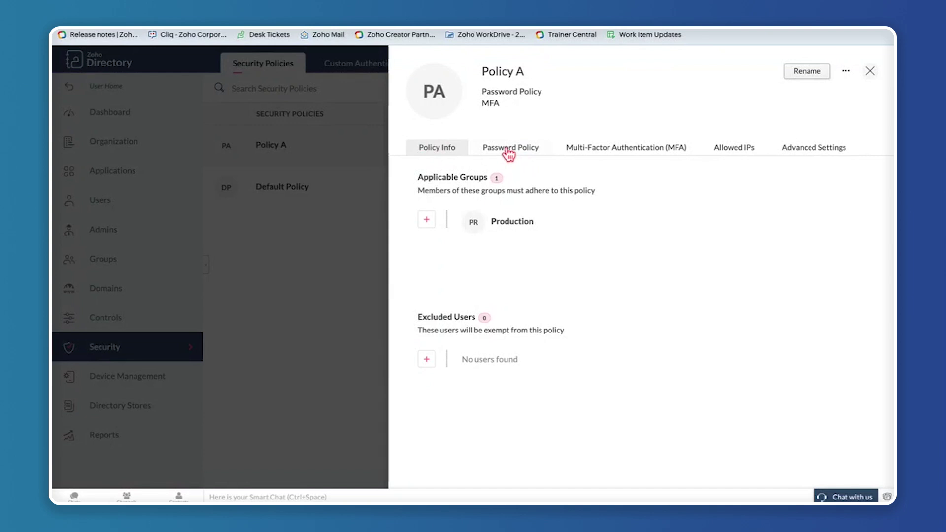
pyautogui.moveTo(495, 230)
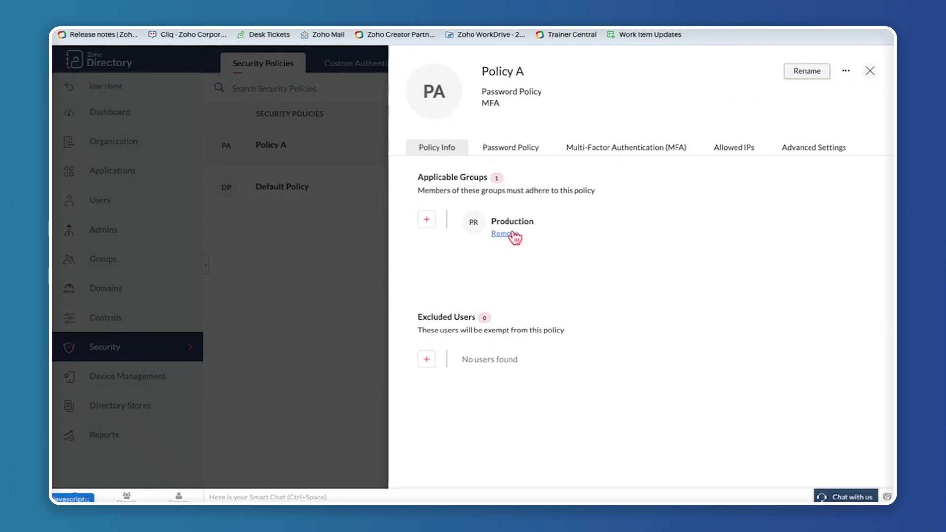
pyautogui.click(871, 72)
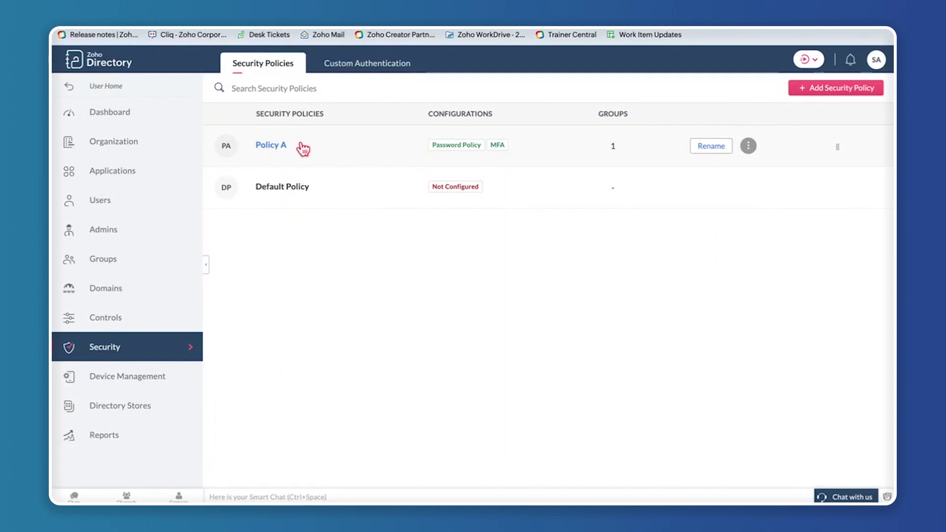
# Examine the security policies assigned to the Production group
pyautogui.click(139, 262)
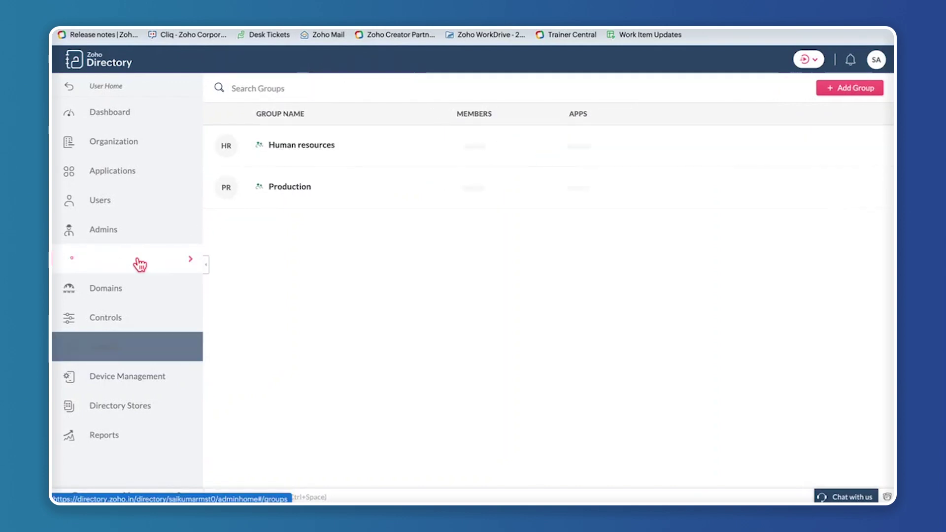
pyautogui.click(298, 190)
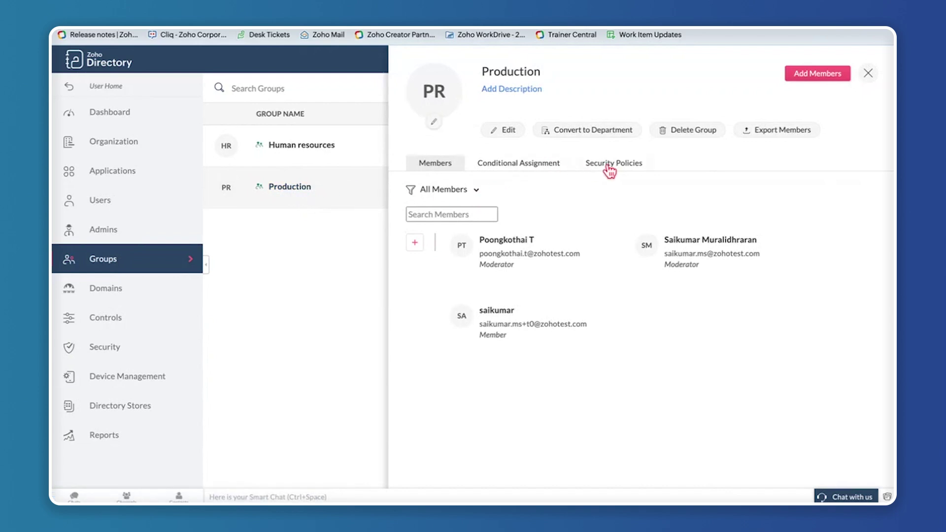
pyautogui.click(610, 166)
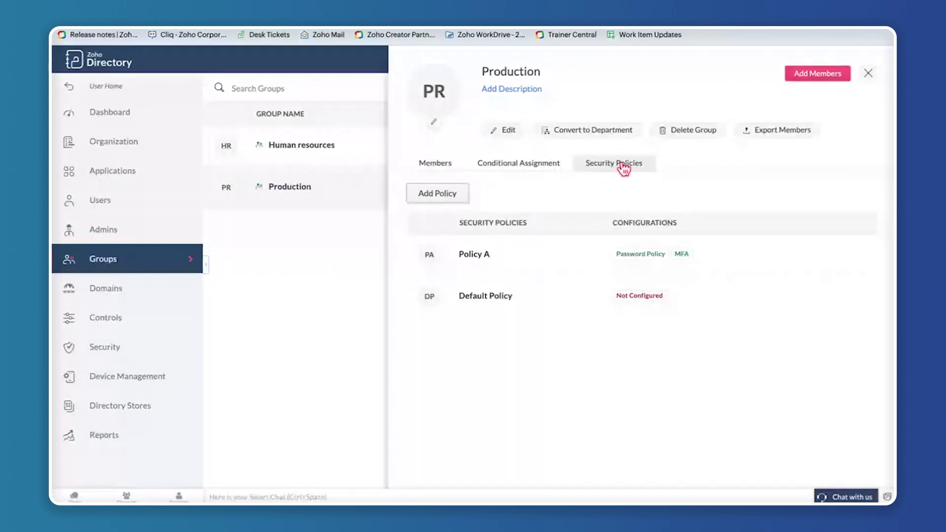
pyautogui.moveTo(513, 256)
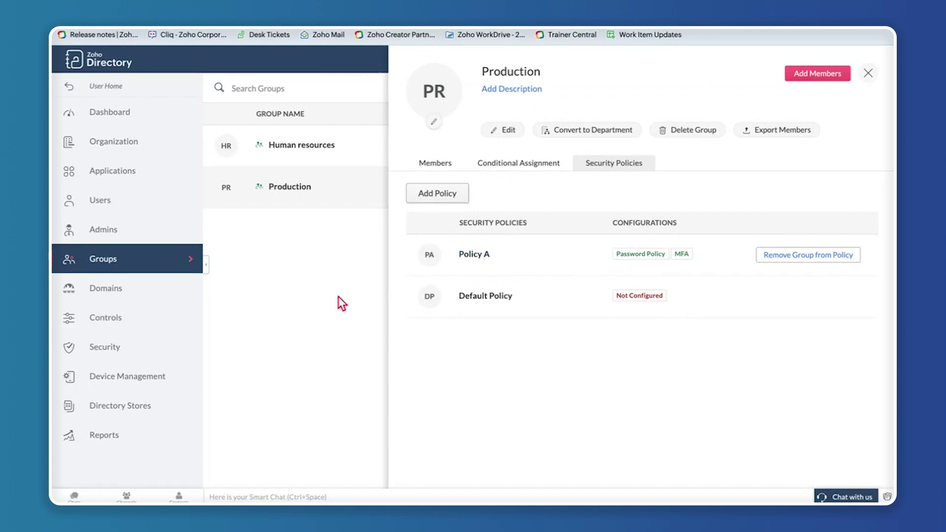
# Add a security policy named Policy B that applies to the Human resources group
pyautogui.click(104, 347)
pyautogui.click(803, 88)
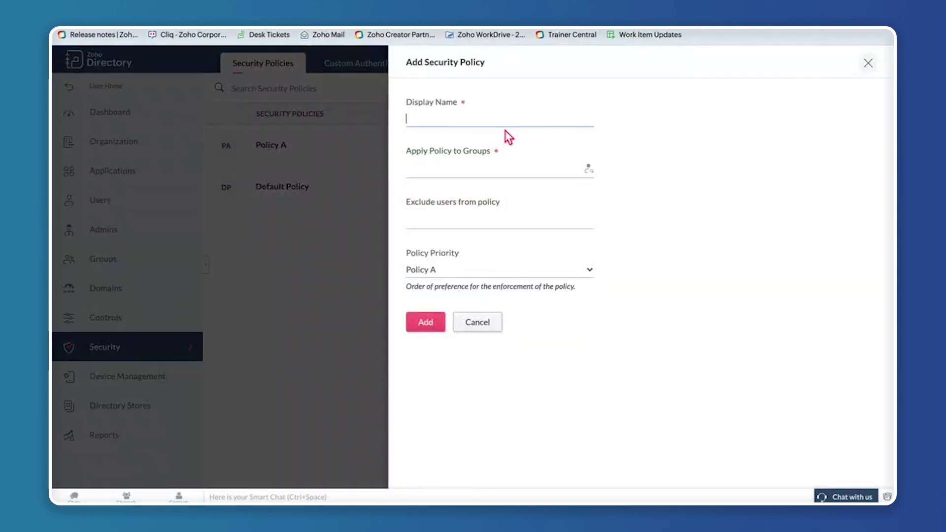
pyautogui.write('P')
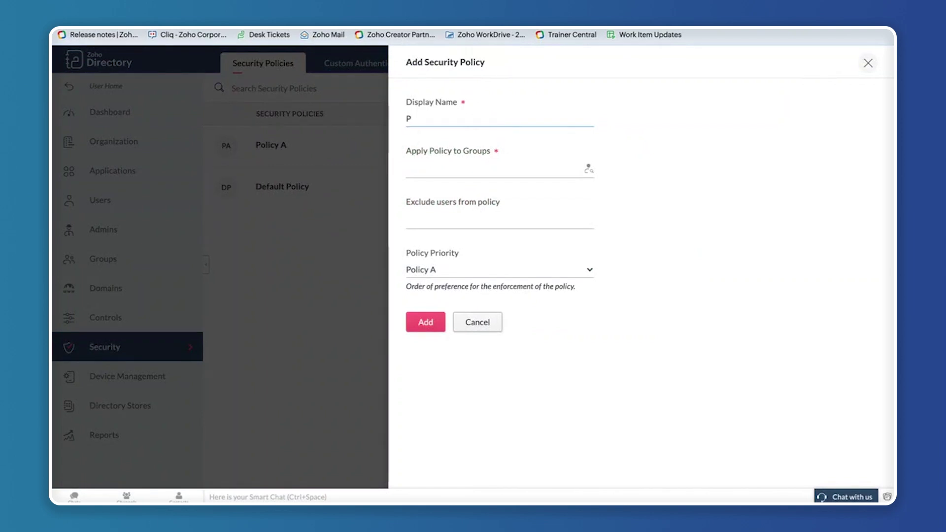
pyautogui.write('olicy')
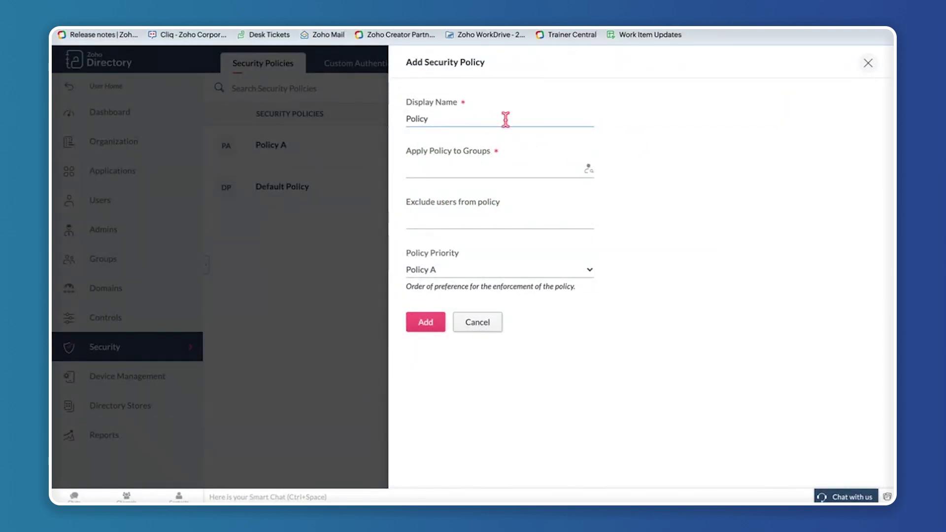
pyautogui.write(' B')
pyautogui.click(589, 171)
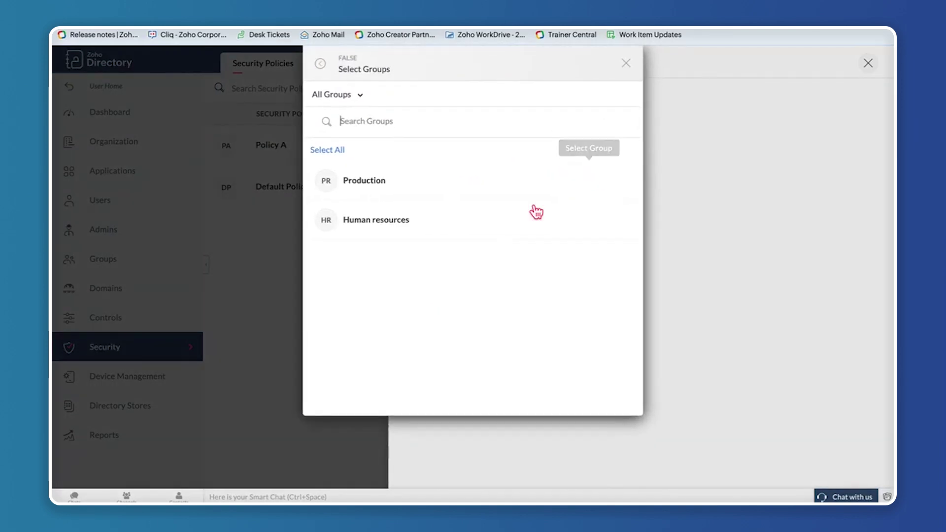
pyautogui.click(413, 221)
pyautogui.click(606, 395)
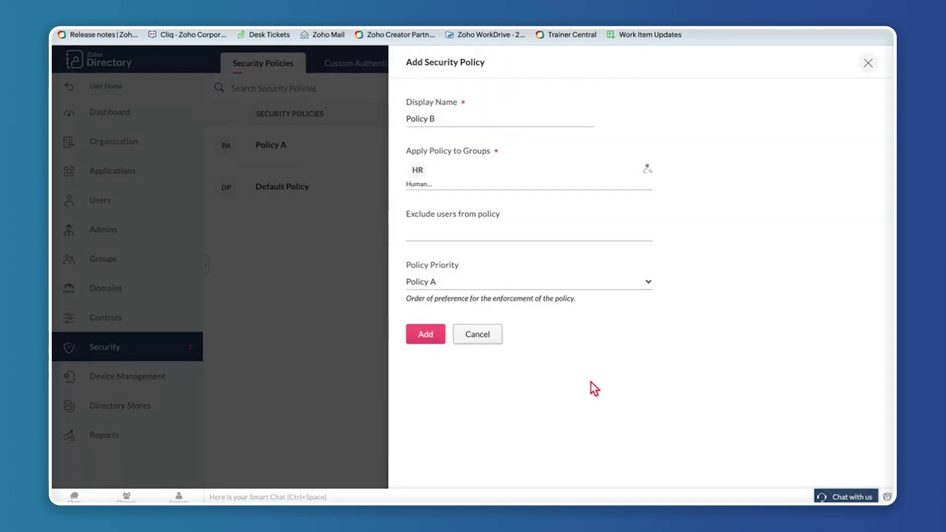
pyautogui.click(439, 336)
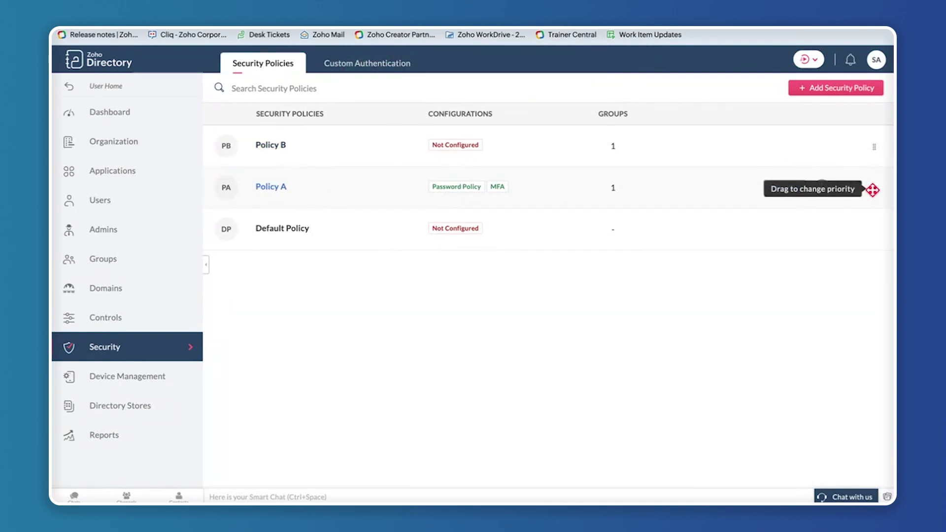
# Try moving Policy B below Policy A in the priority order and return it to the first position
pyautogui.moveTo(874, 146); pyautogui.dragTo(875, 188)
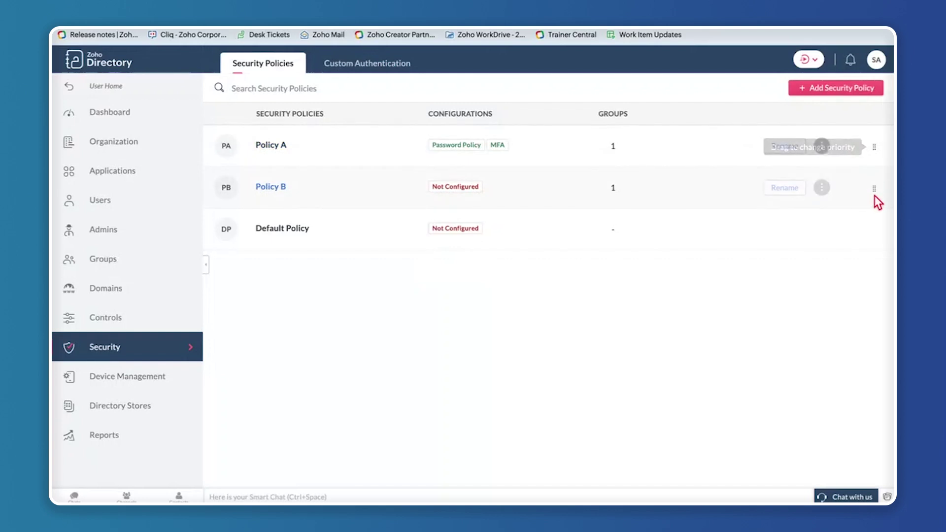
pyautogui.moveTo(853, 234); pyautogui.dragTo(877, 131)
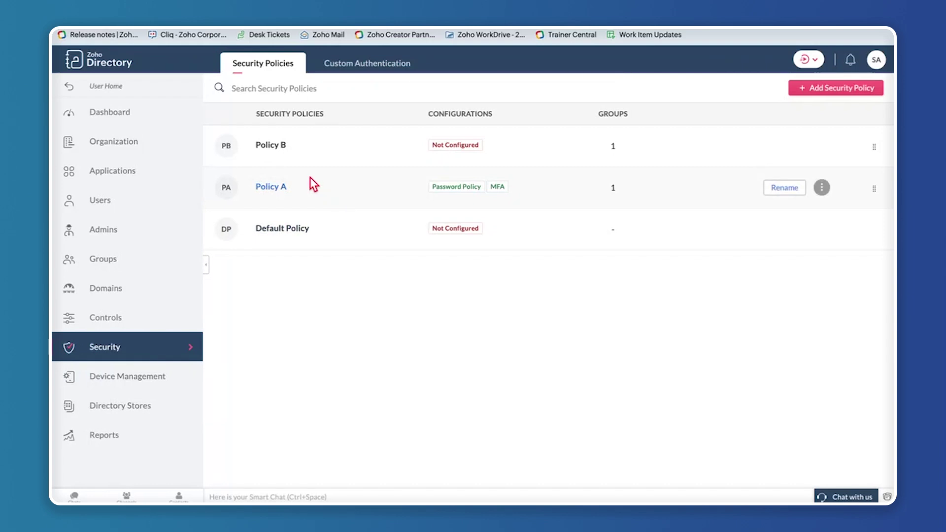
pyautogui.moveTo(395, 187)
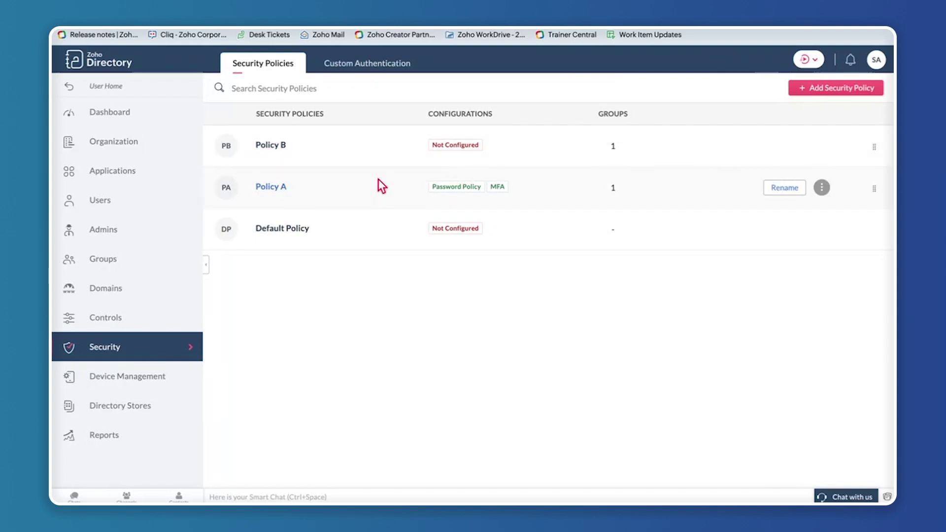
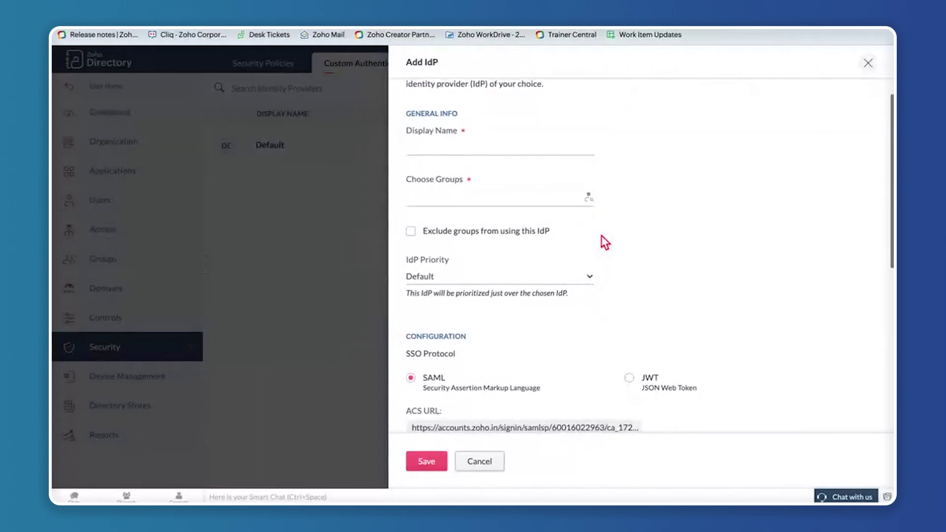
# Examine the SAML and JWT configuration fields of the new identity provider form and close it without saving
pyautogui.scroll(5, 602, 235)
pyautogui.scroll(-4, 601, 236)
pyautogui.scroll(-5, 602, 236)
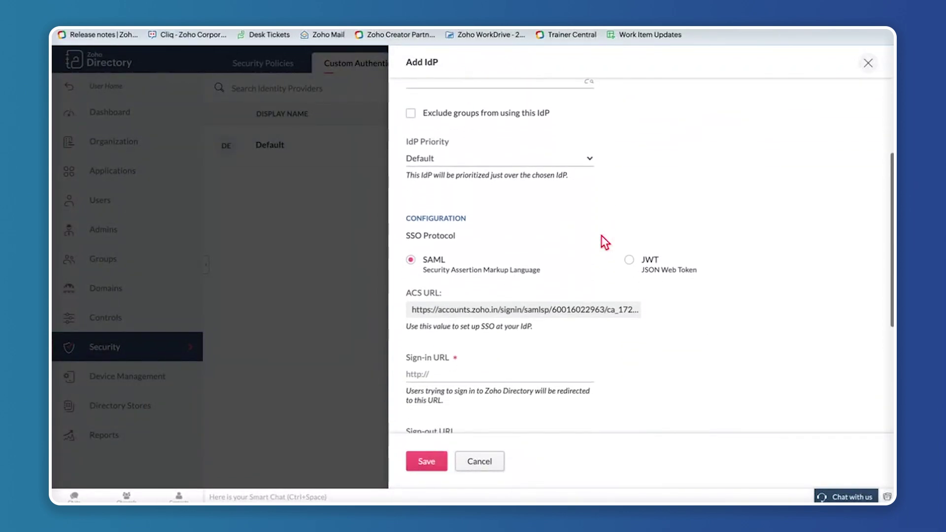
pyautogui.scroll(3, 601, 233)
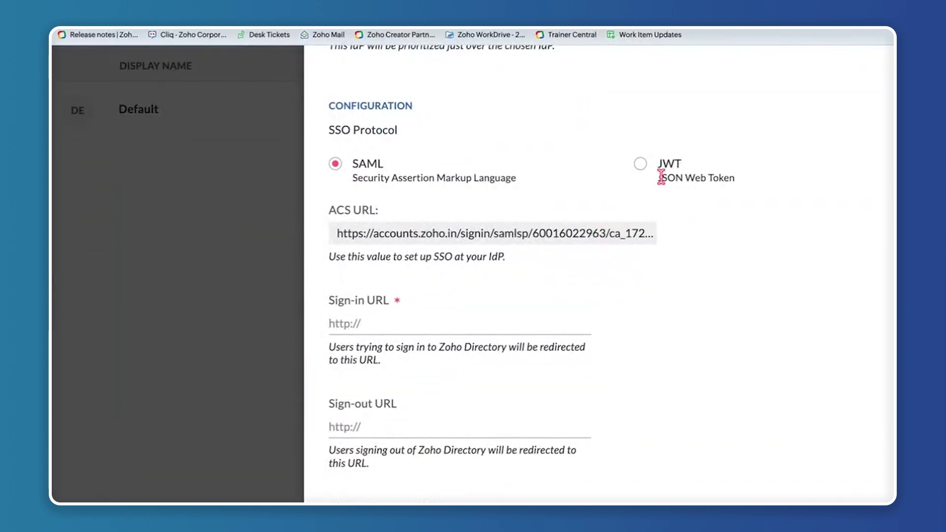
pyautogui.scroll(-2, 543, 182)
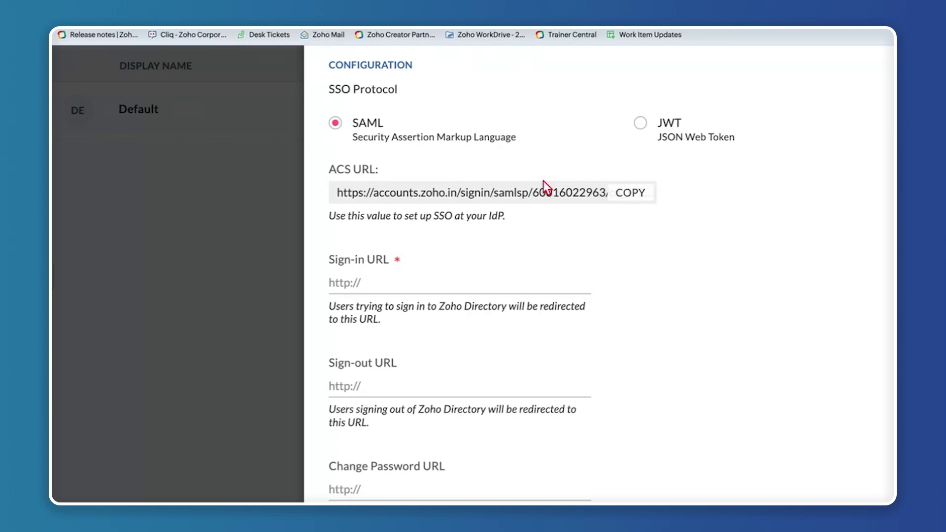
pyautogui.scroll(-1, 543, 182)
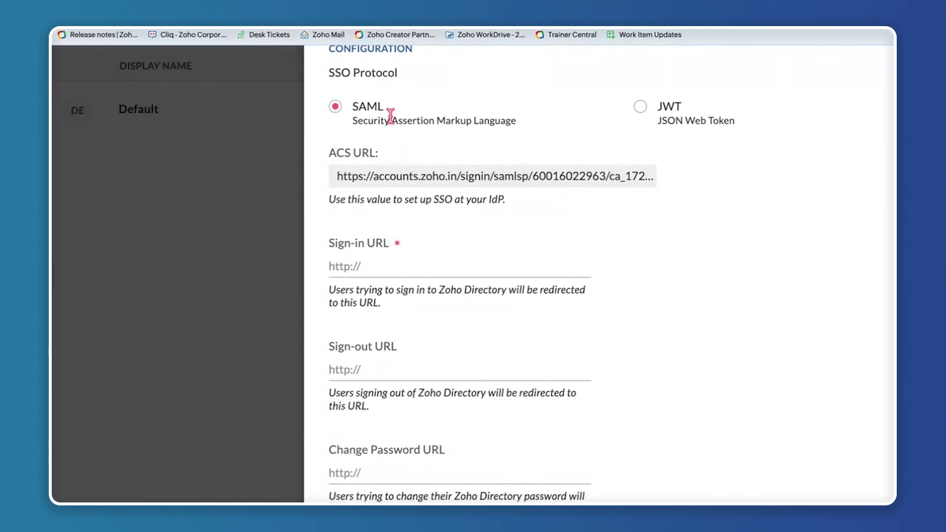
pyautogui.moveTo(385, 158)
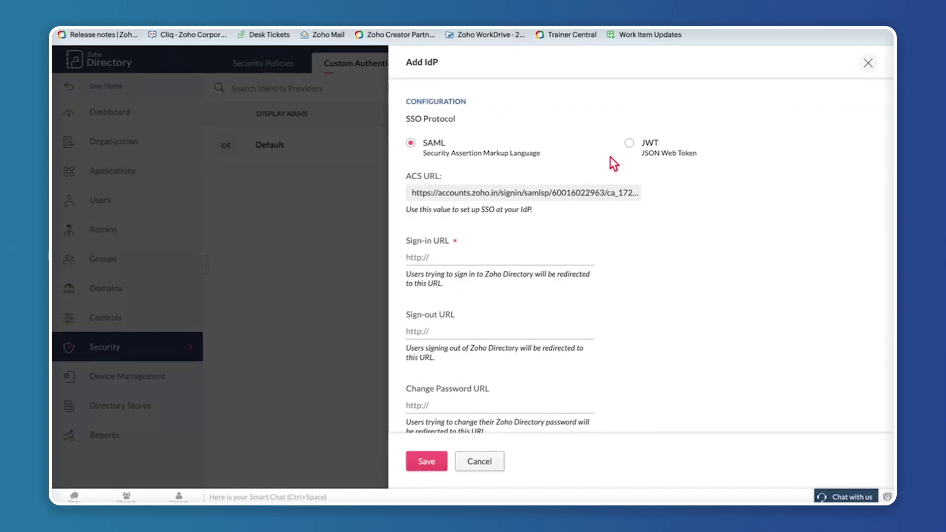
pyautogui.click(630, 143)
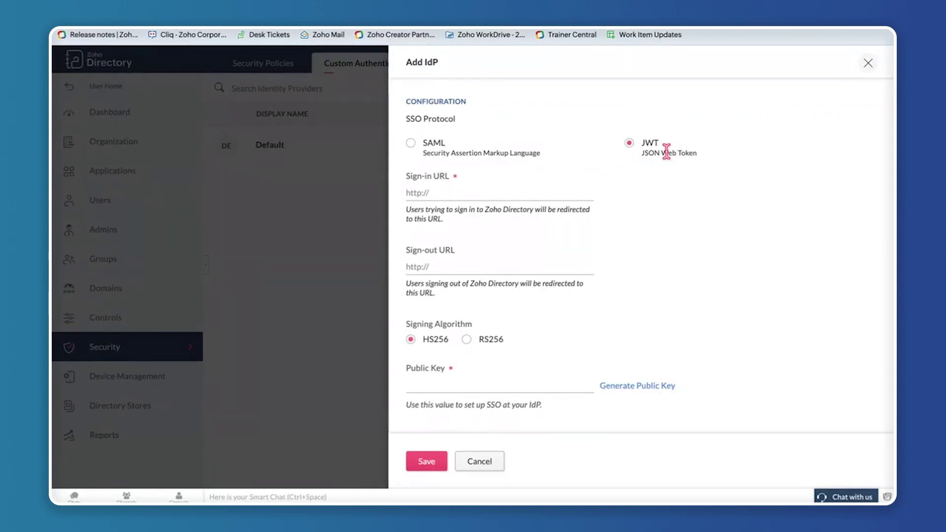
pyautogui.click(869, 65)
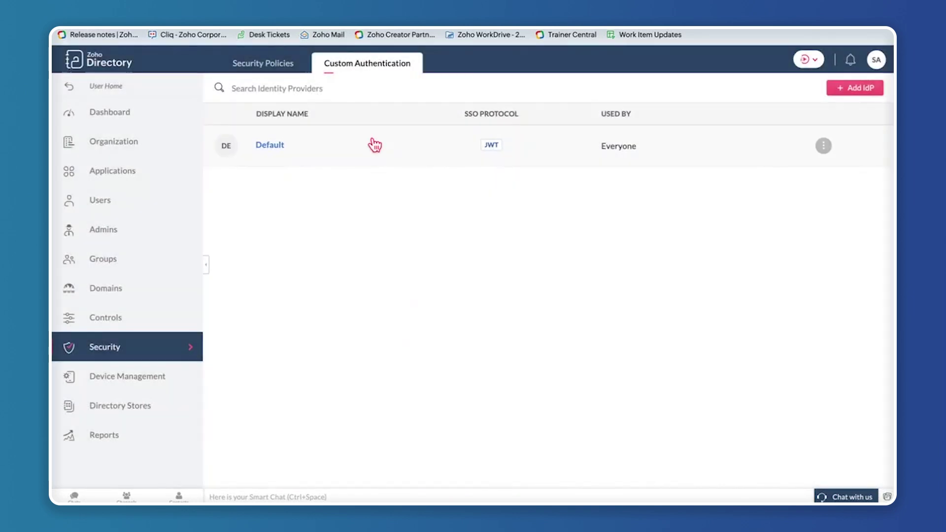
# Open the Default identity provider's JWT configuration and switch the SSO protocol to SAML to review its URL fields
pyautogui.click(376, 145)
pyautogui.click(484, 151)
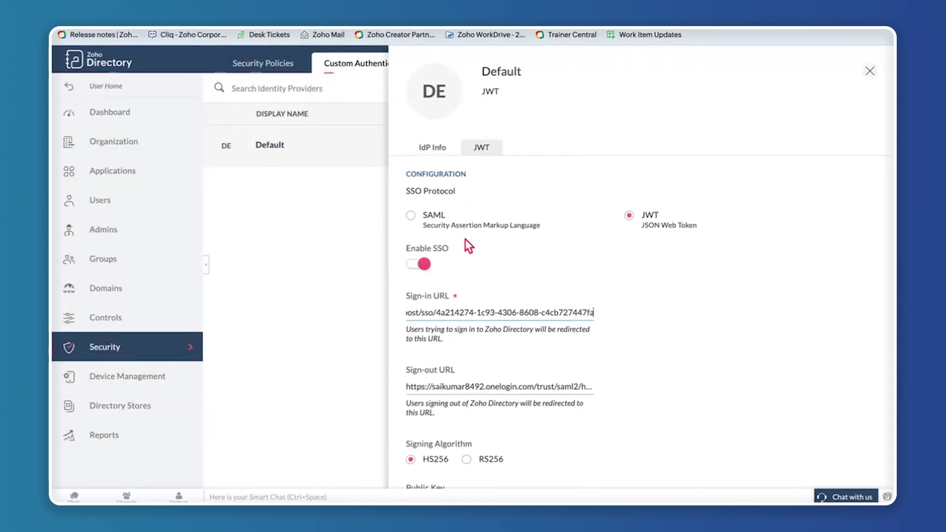
pyautogui.click(411, 215)
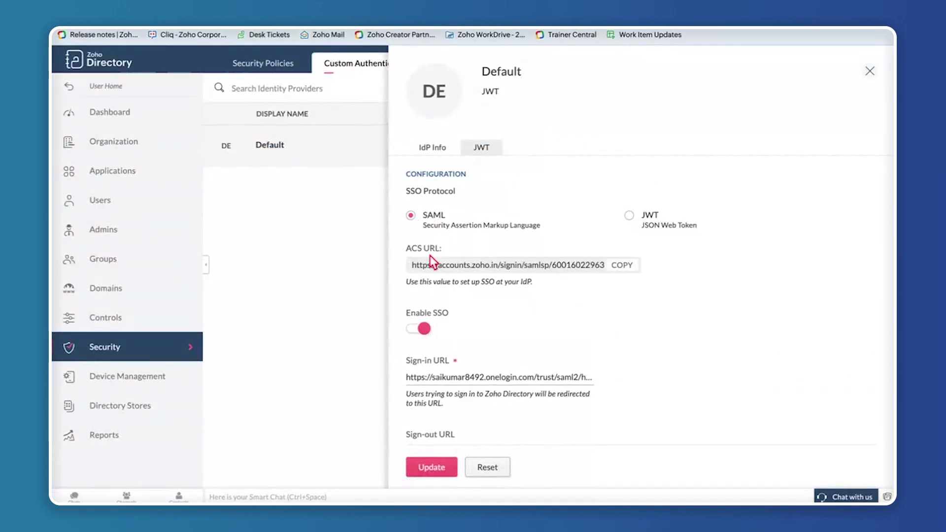
pyautogui.scroll(-2, 447, 326)
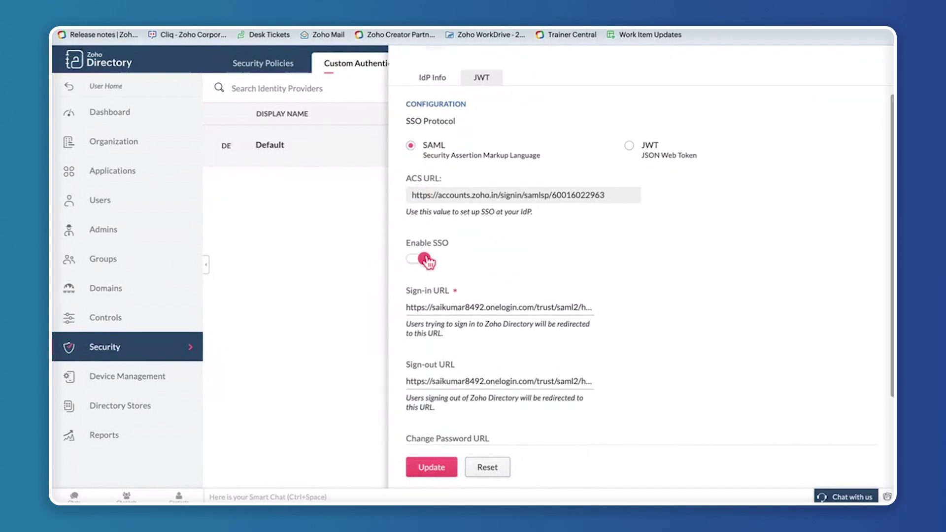
pyautogui.scroll(-1, 469, 276)
pyautogui.moveTo(434, 143)
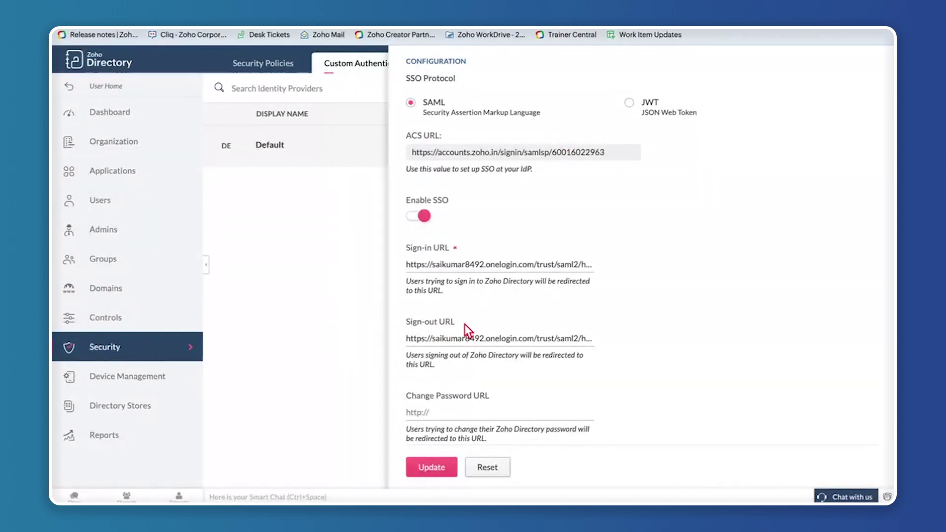
# Set the Default identity provider's SSO protocol back to JWT, review its signing settings, and update the configuration
pyautogui.click(630, 104)
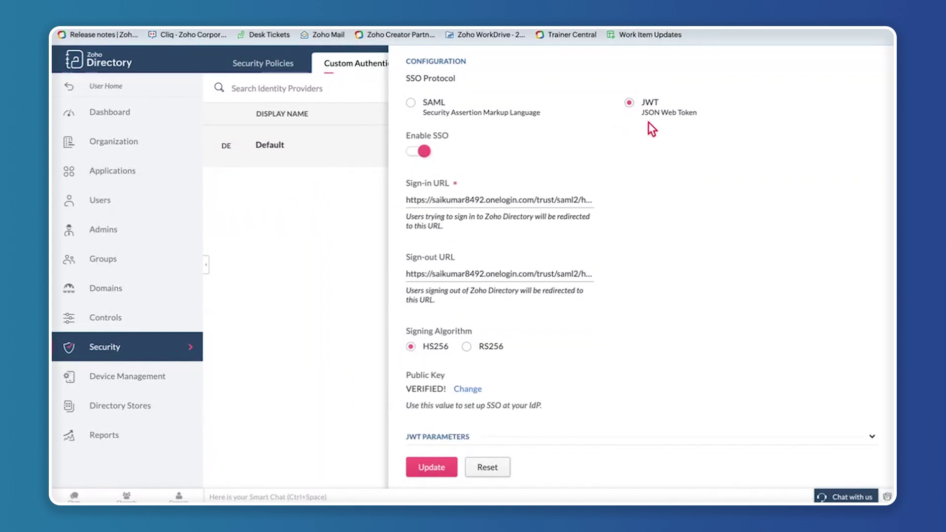
pyautogui.scroll(-1, 614, 229)
pyautogui.scroll(1, 613, 229)
pyautogui.scroll(-1, 614, 230)
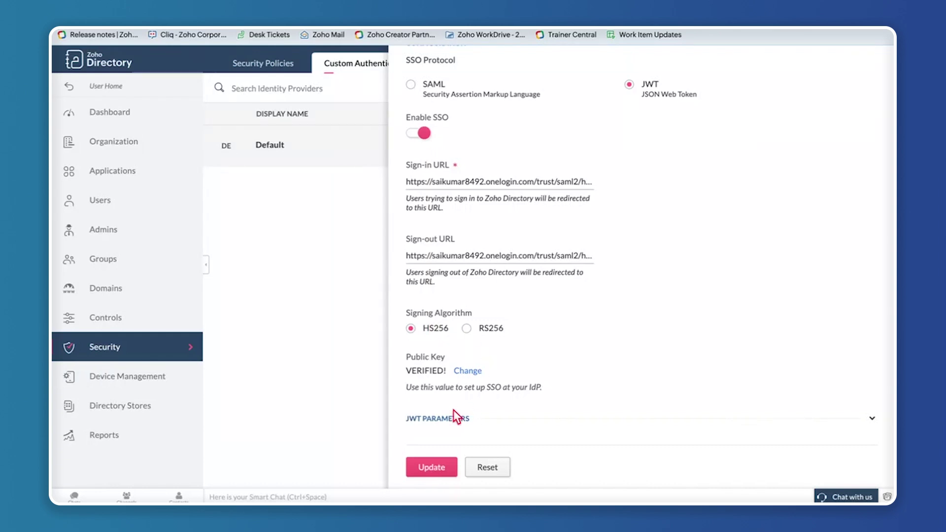
pyautogui.click(431, 467)
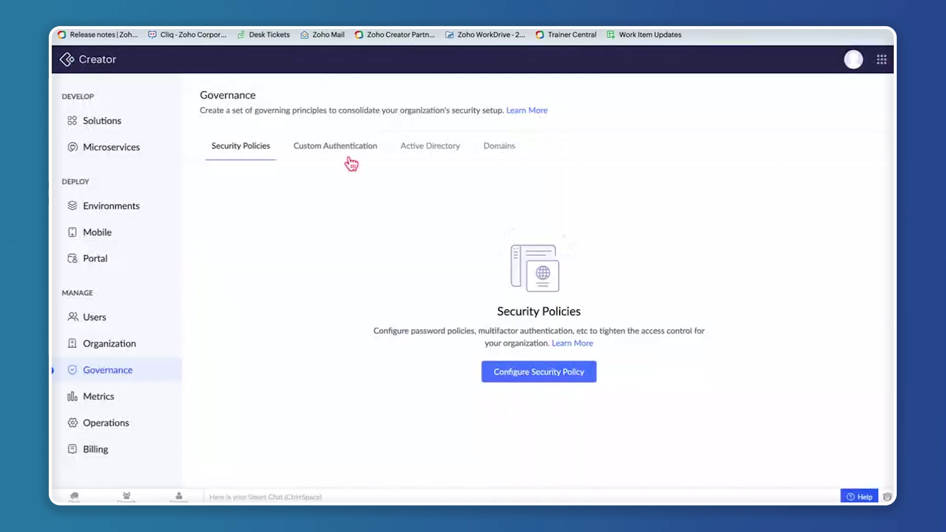
pyautogui.click(854, 59)
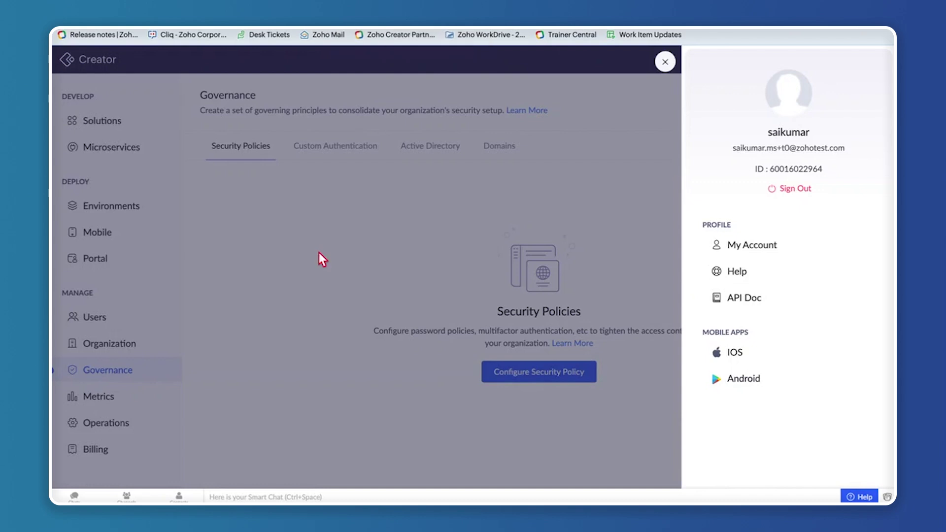
pyautogui.hotkey('ctrl', 'Left')
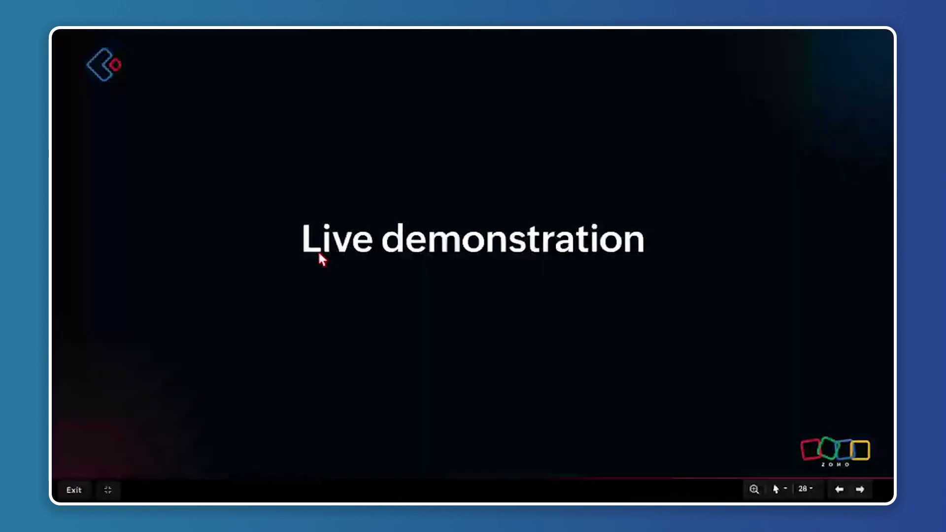
pyautogui.press('Right')
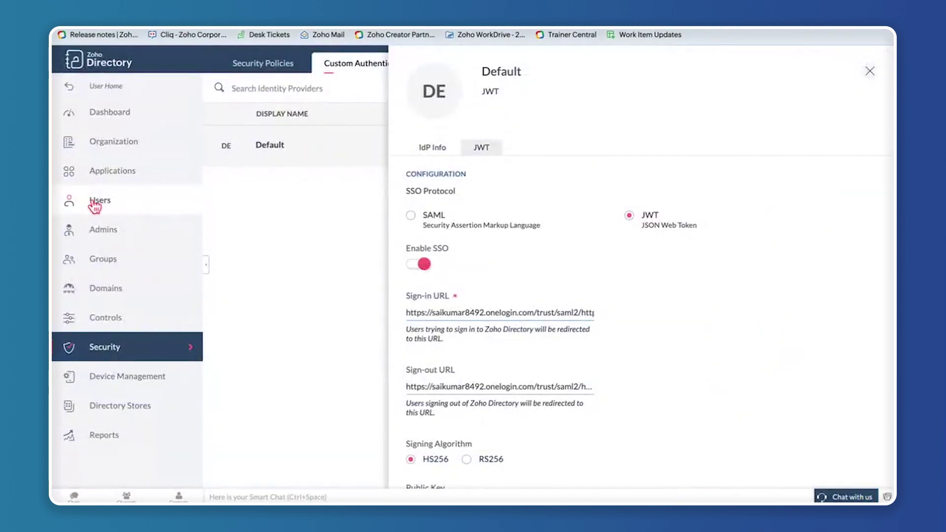
# Open the third active user's application assignments in Zoho Directory and start assigning Zoho Creator with the User role
pyautogui.click(96, 202)
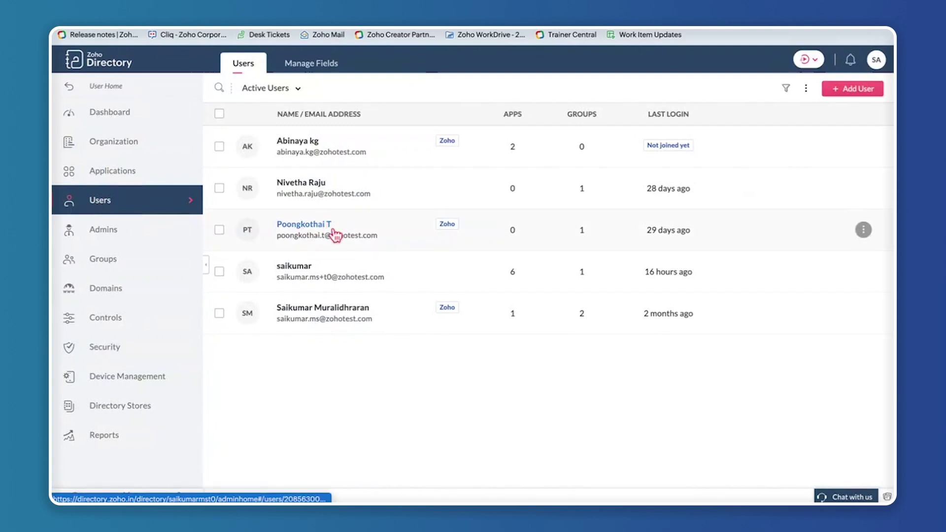
pyautogui.click(353, 228)
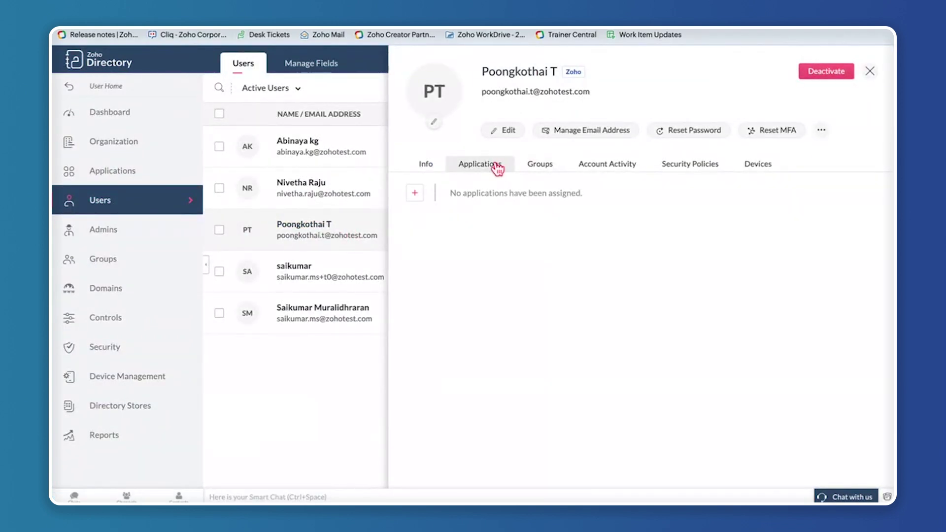
pyautogui.click(417, 196)
pyautogui.click(708, 68)
pyautogui.click(416, 193)
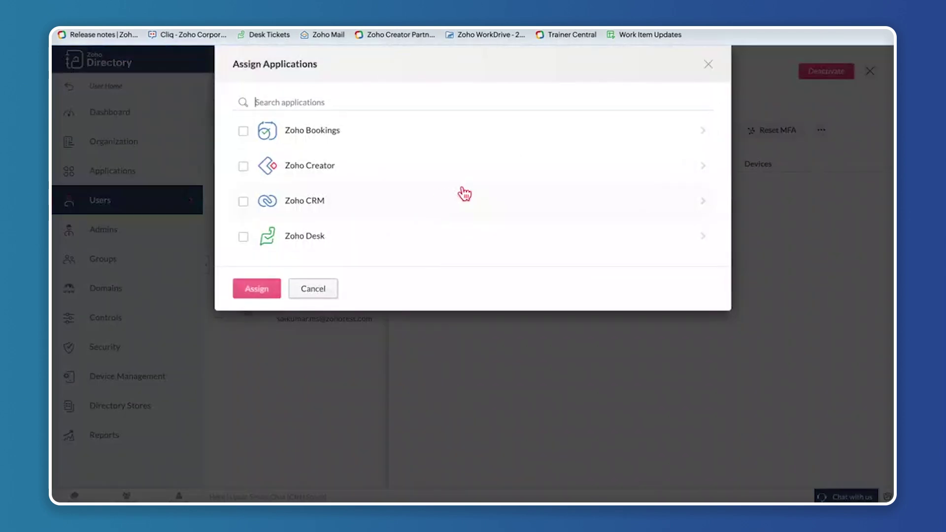
pyautogui.click(371, 170)
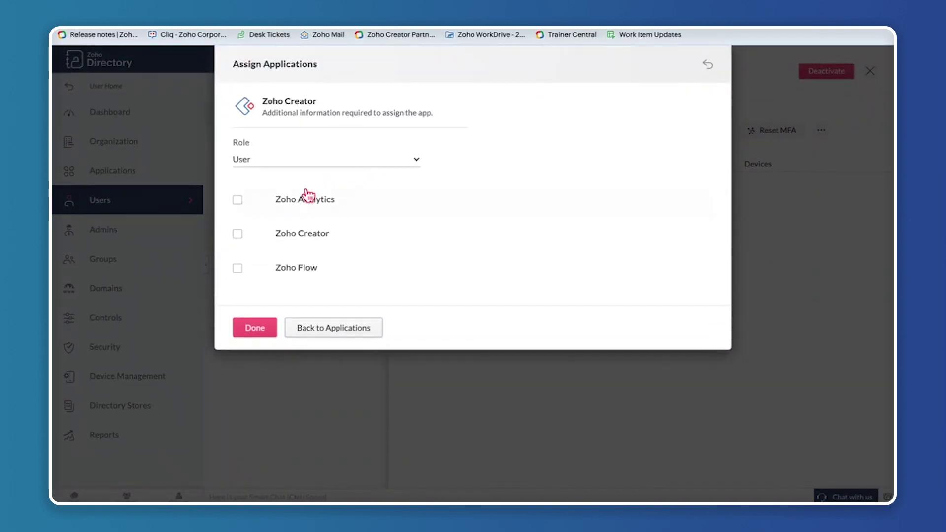
pyautogui.click(237, 200)
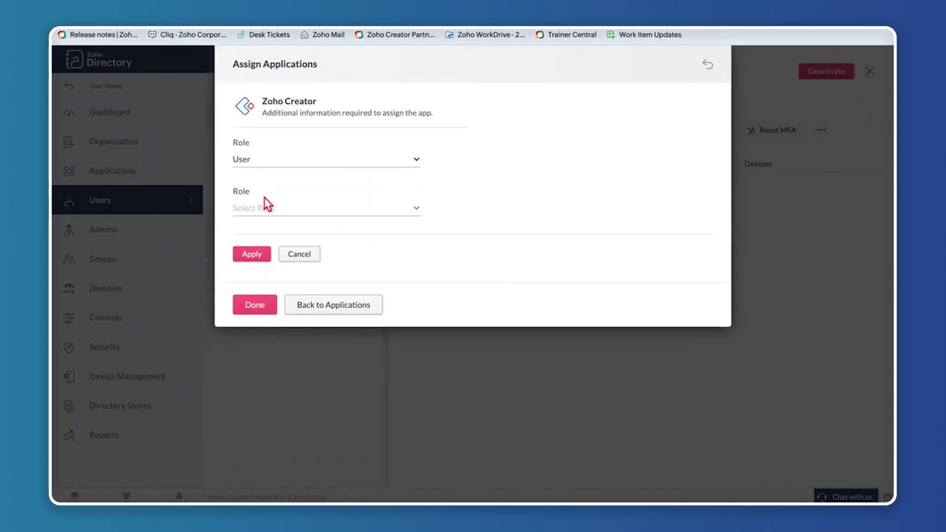
pyautogui.click(265, 208)
pyautogui.click(264, 230)
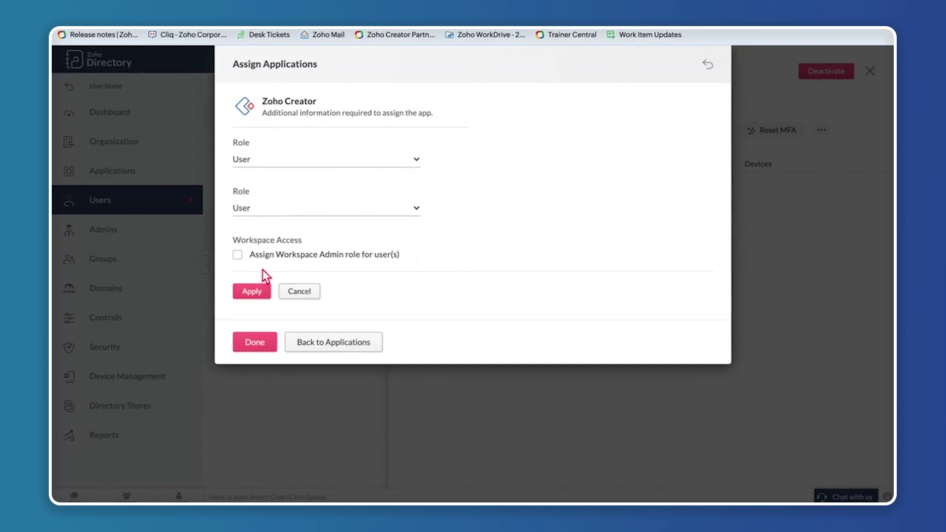
pyautogui.click(263, 255)
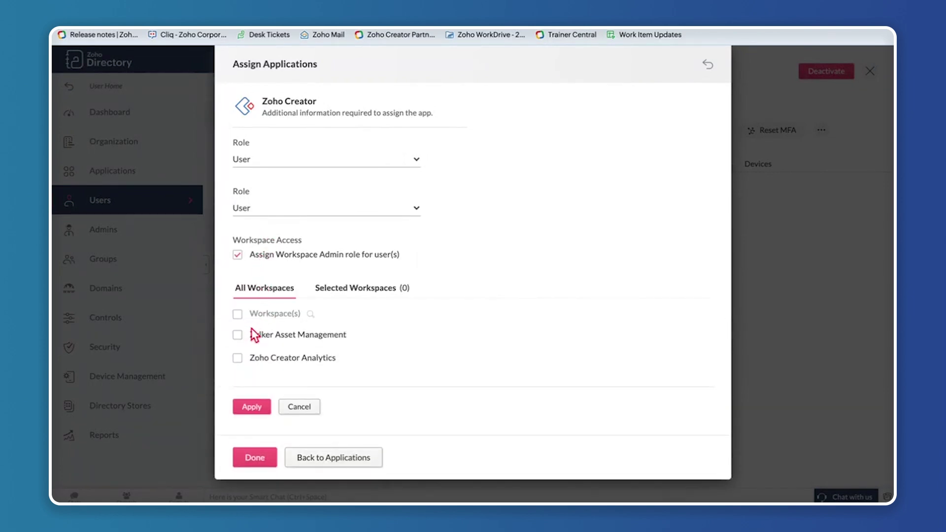
pyautogui.click(238, 255)
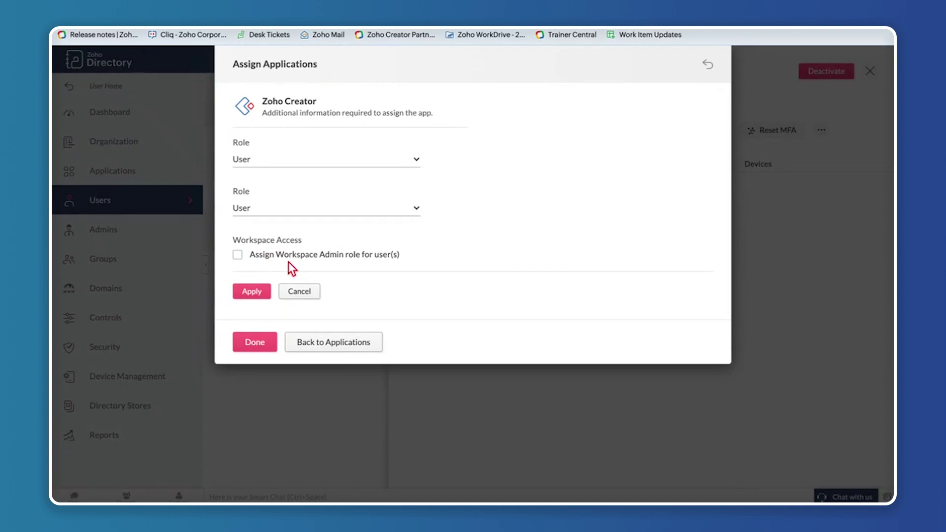
pyautogui.click(297, 292)
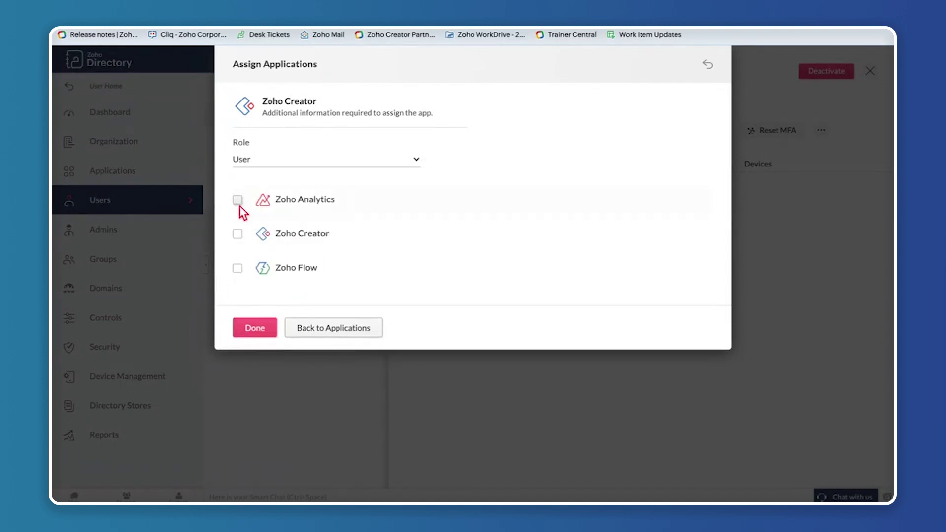
# Grant the user access to the ZHA APAC application in Zoho Creator as a User with the CEO role and Read permission
pyautogui.click(238, 234)
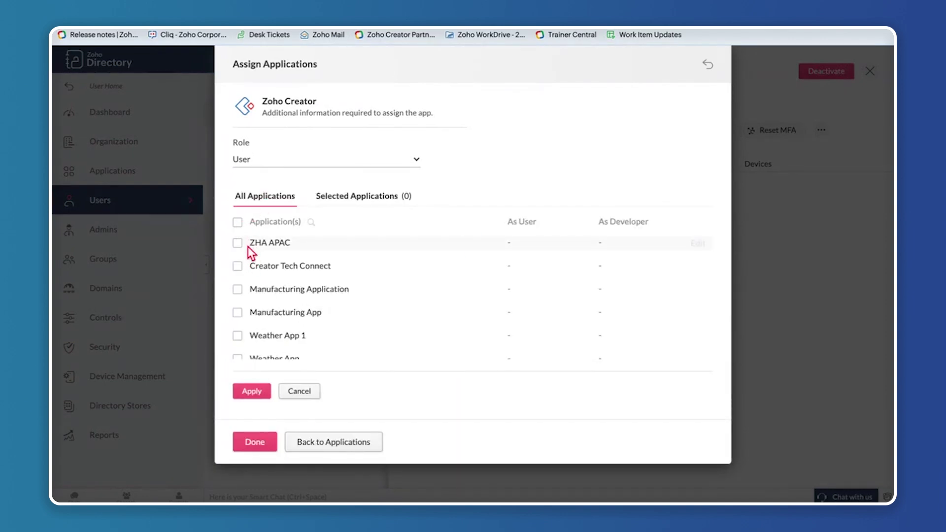
pyautogui.scroll(-3, 257, 275)
pyautogui.scroll(3, 258, 275)
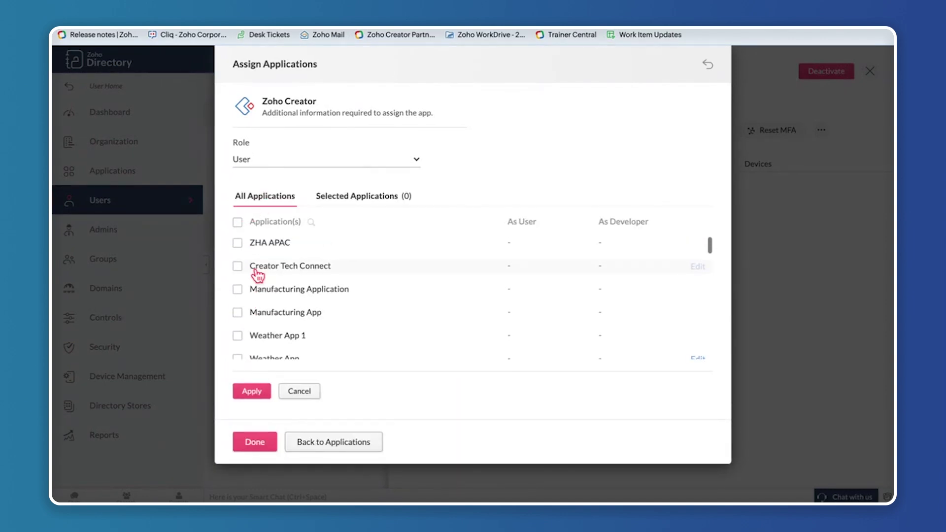
pyautogui.click(237, 243)
pyautogui.click(252, 281)
pyautogui.write('CEO')
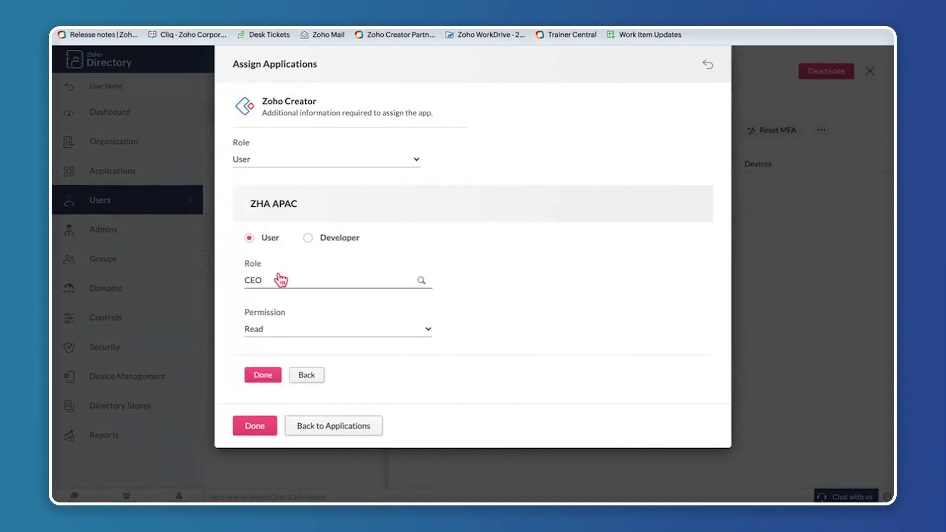
pyautogui.click(266, 375)
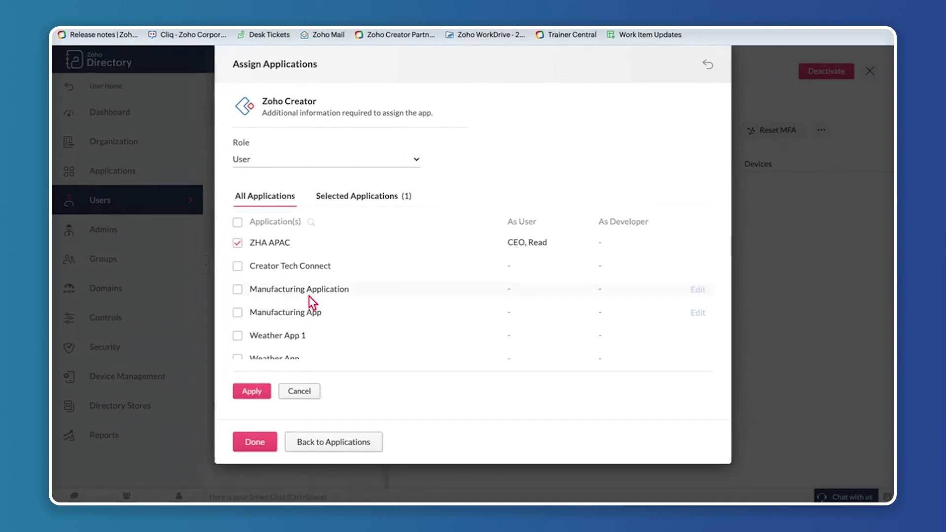
# Apply the application selection, assign Zoho Creator to the user, and close the user's details
pyautogui.scroll(-3, 309, 295)
pyautogui.scroll(3, 304, 298)
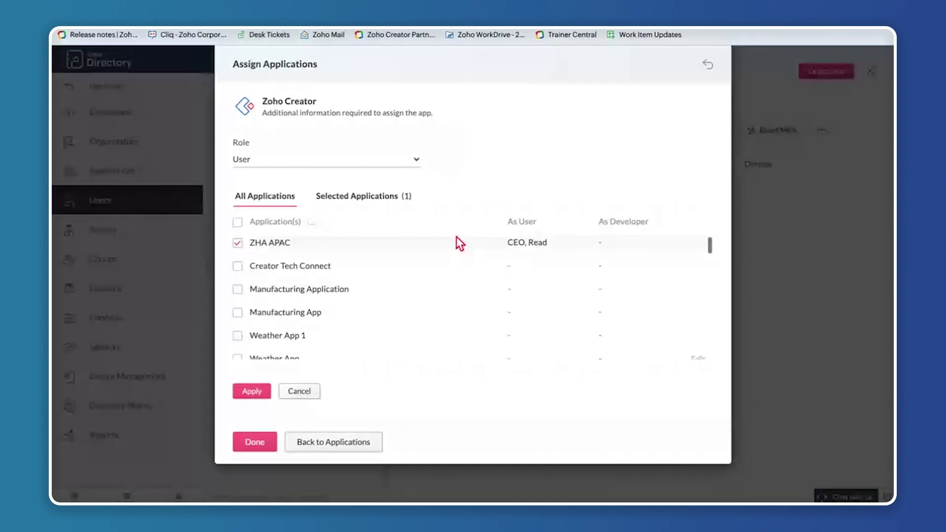
pyautogui.click(257, 395)
pyautogui.click(268, 335)
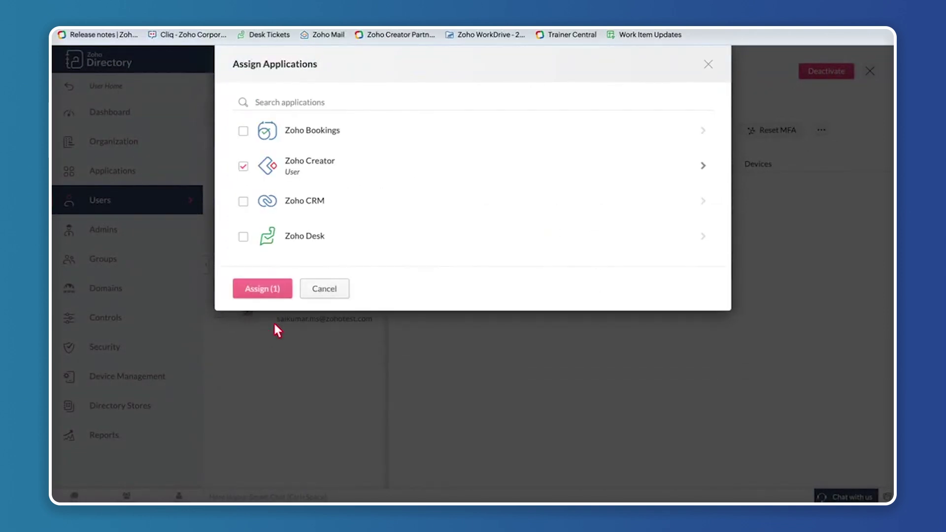
pyautogui.click(271, 291)
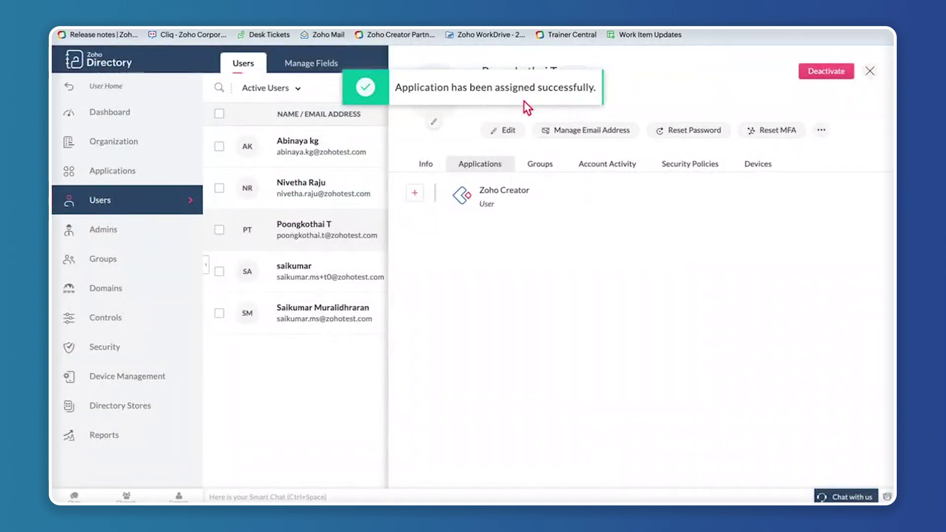
pyautogui.moveTo(482, 199)
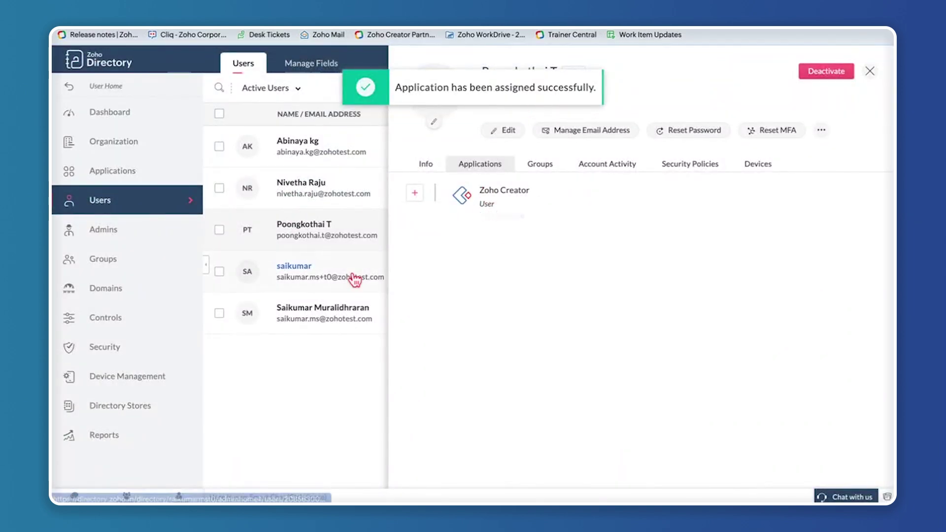
pyautogui.click(870, 71)
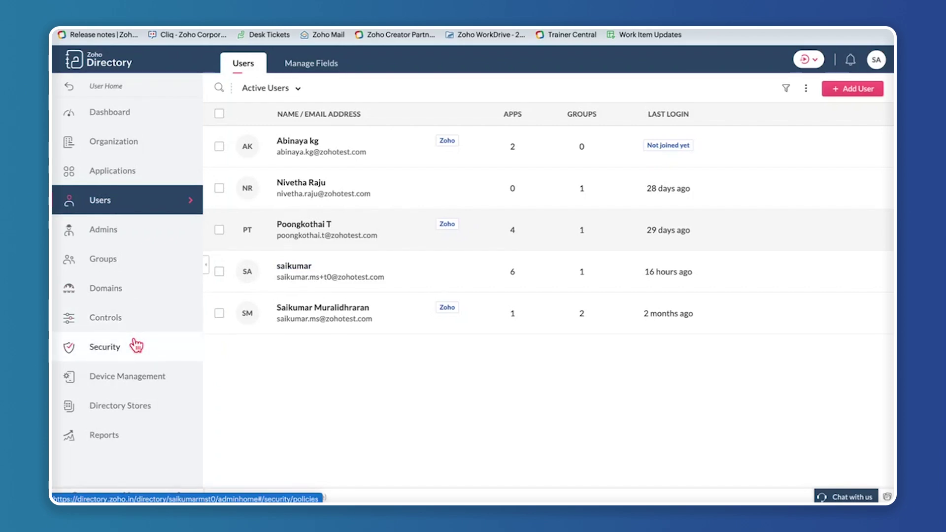
pyautogui.hotkey('ctrl', 'Left')
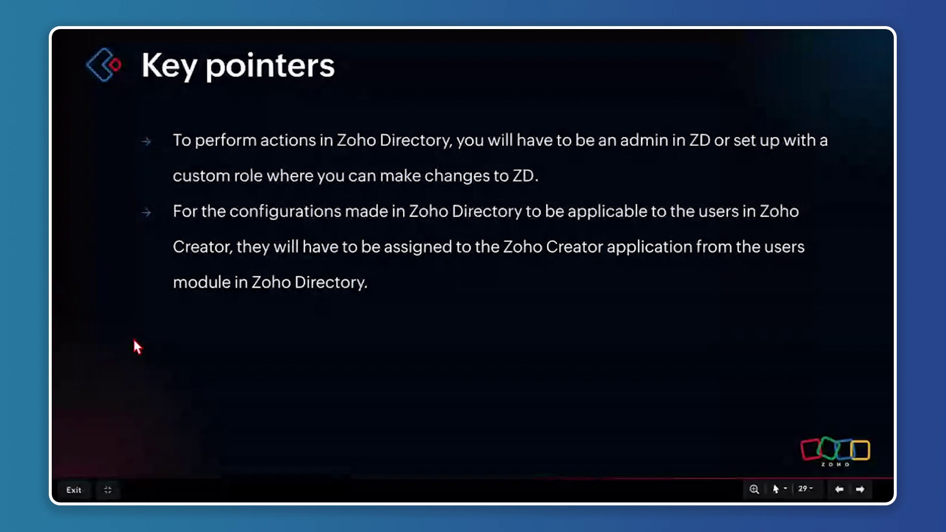
pyautogui.press('Right')
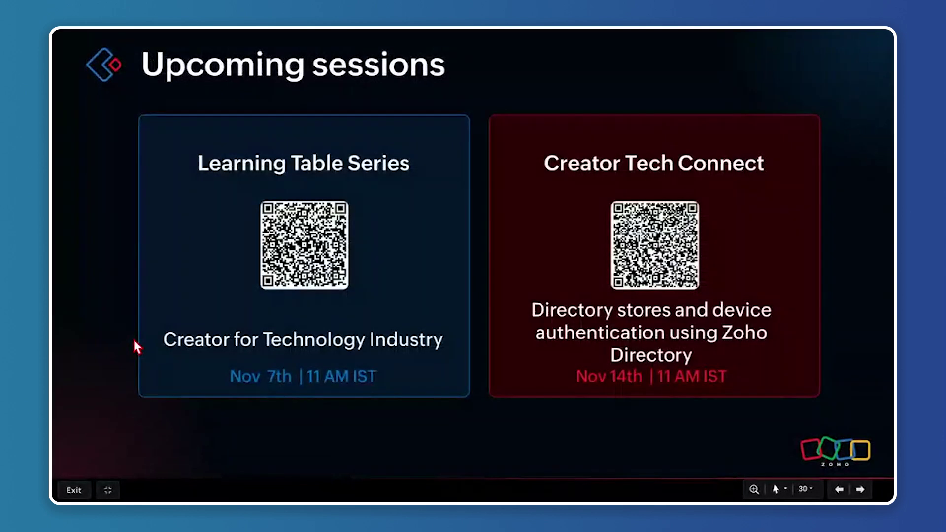